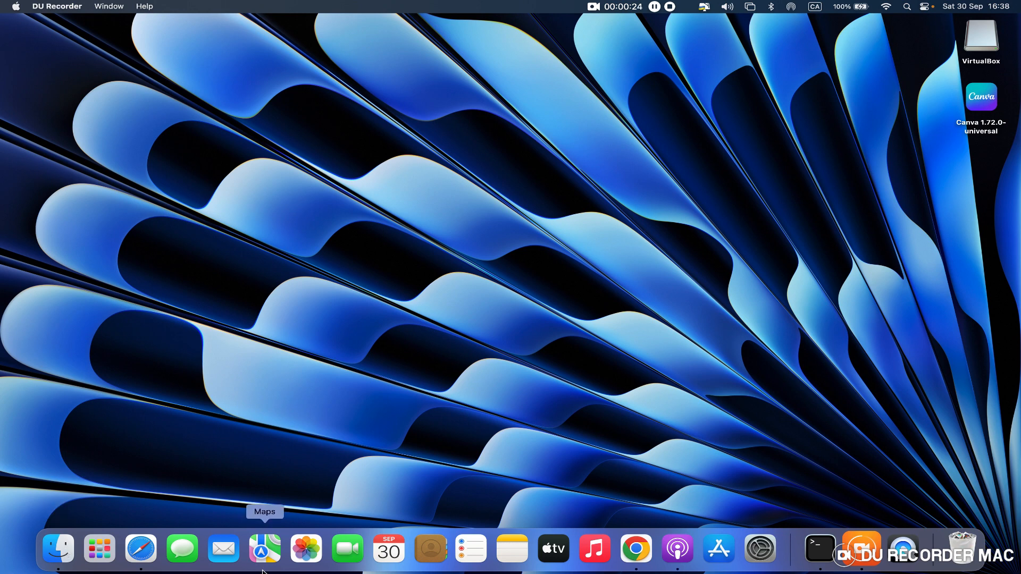
# - Find VirtualBox among the installed applications and launch it
pyautogui.click(100, 548)
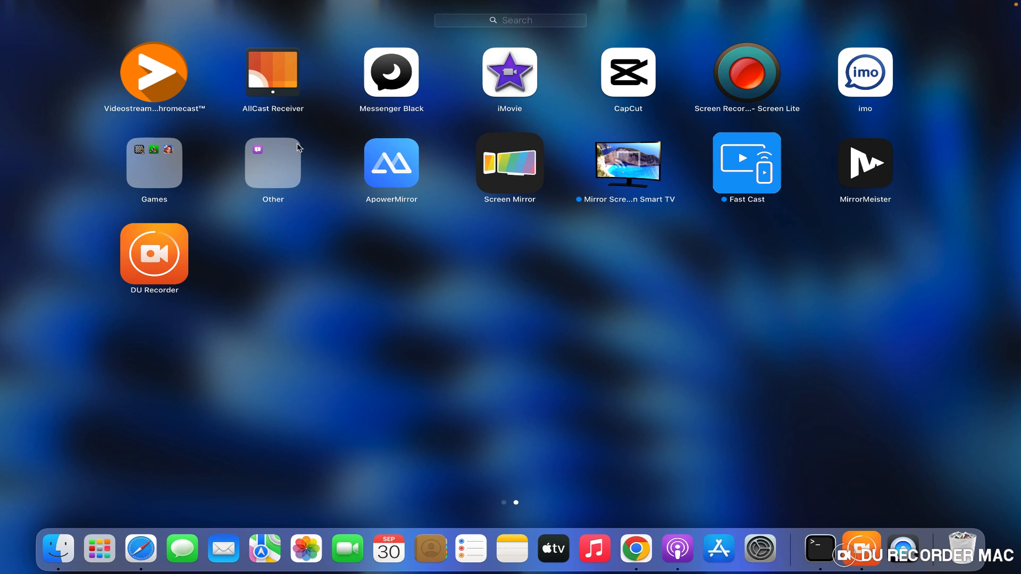
pyautogui.click(489, 25)
pyautogui.write('v')
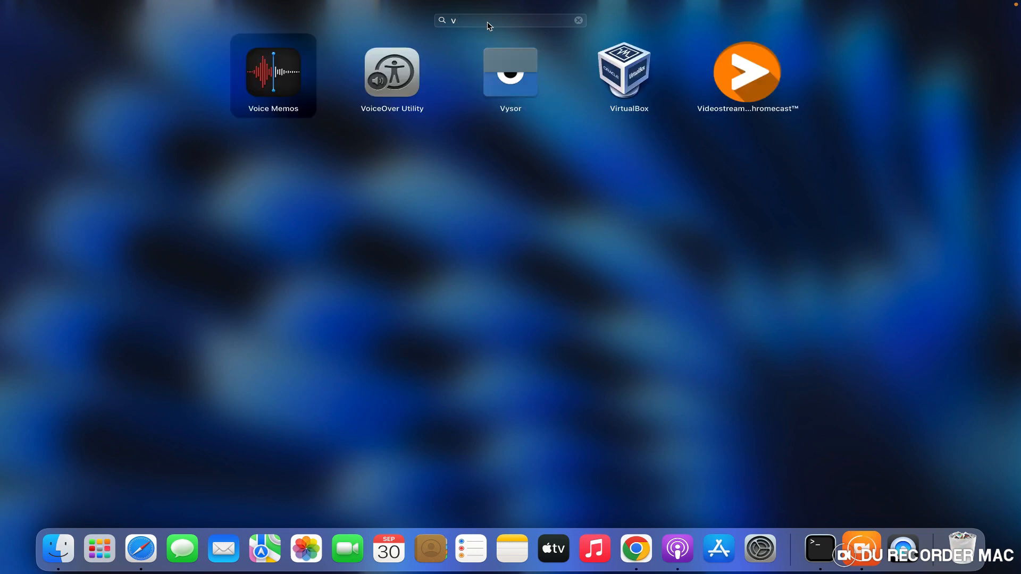
pyautogui.write('uir')
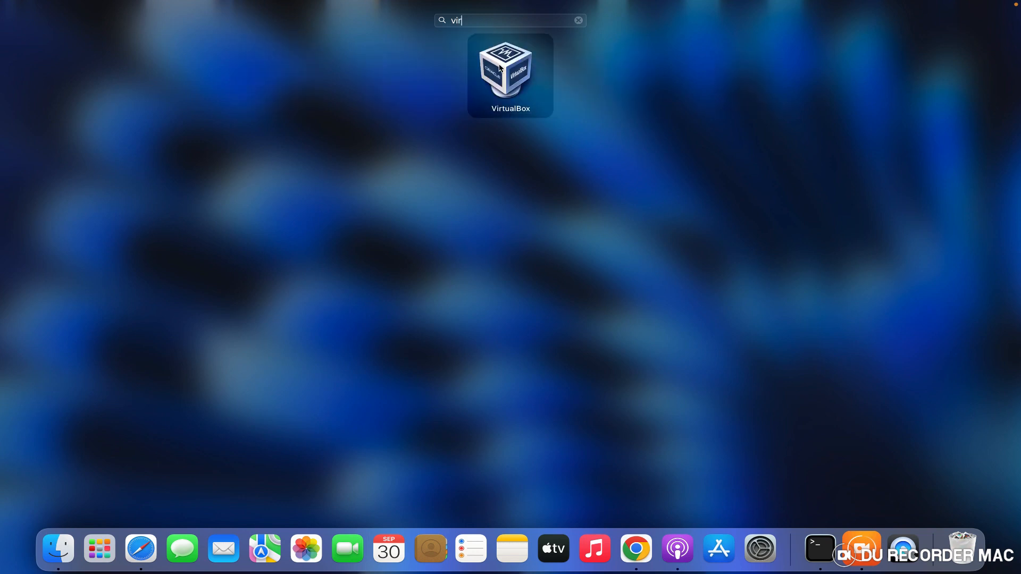
pyautogui.click(500, 68)
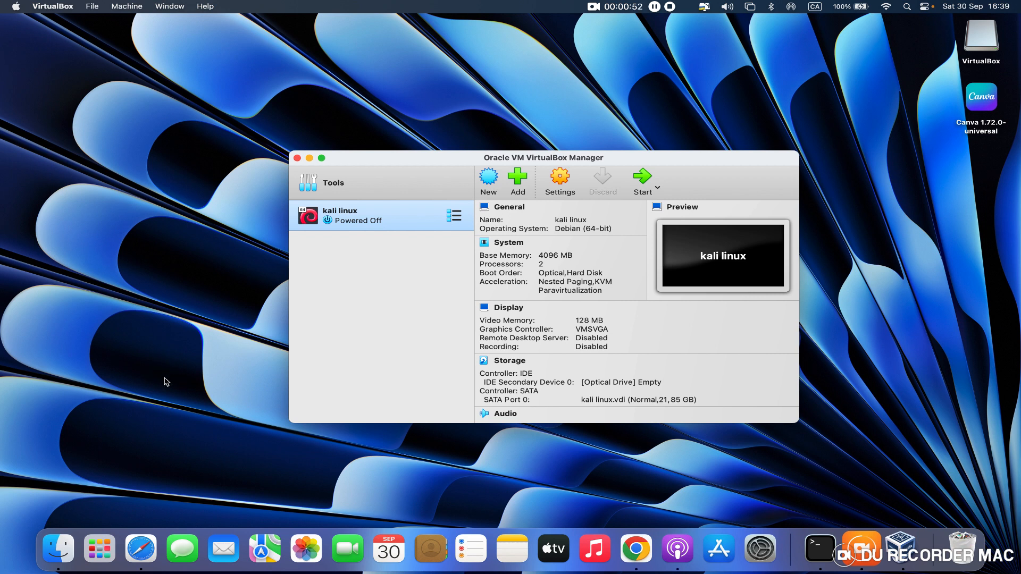
# - Remove the existing kali linux virtual machine and delete all of its files from the hard disk
pyautogui.rightClick(377, 219)
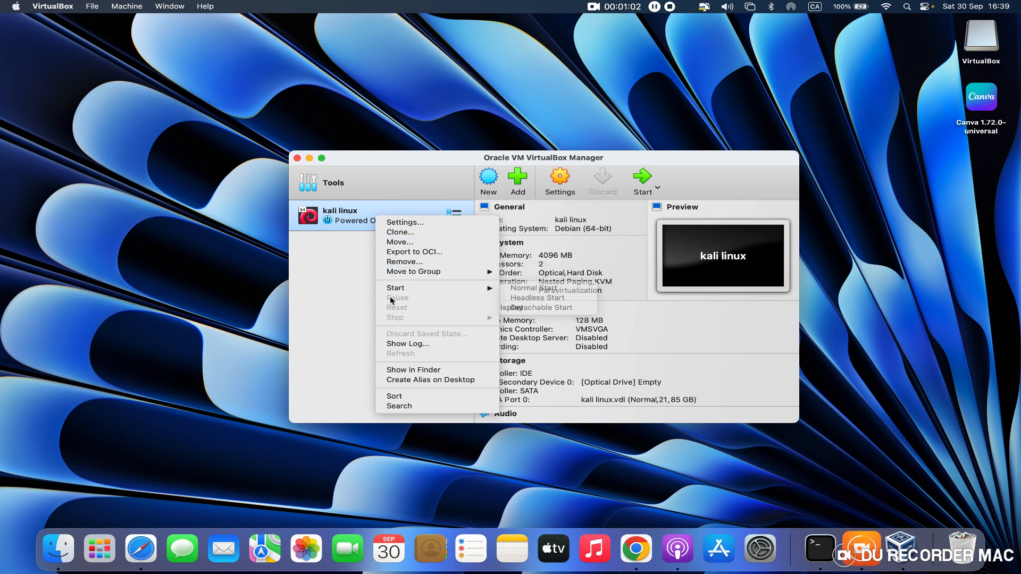
pyautogui.click(404, 262)
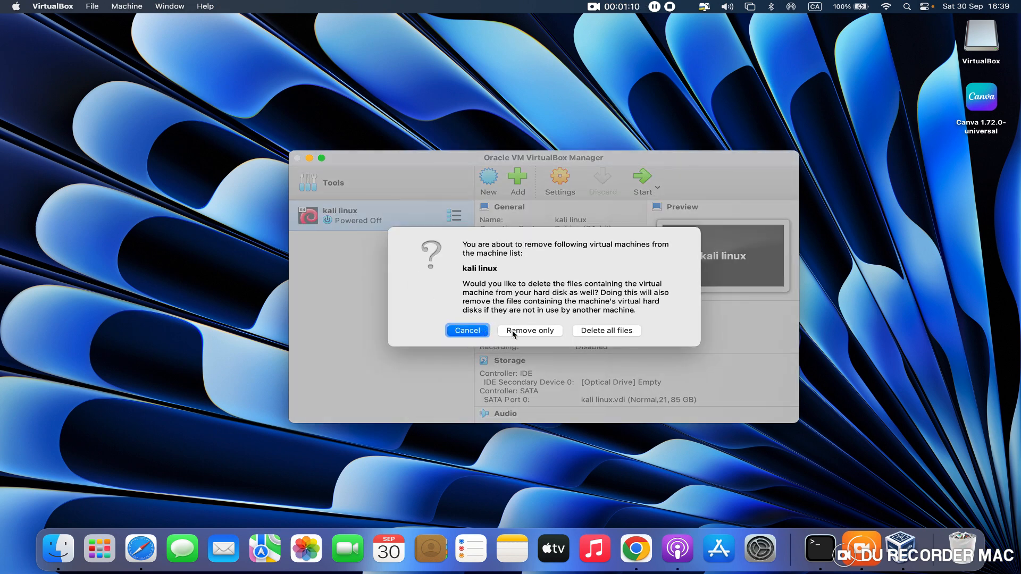
pyautogui.click(589, 336)
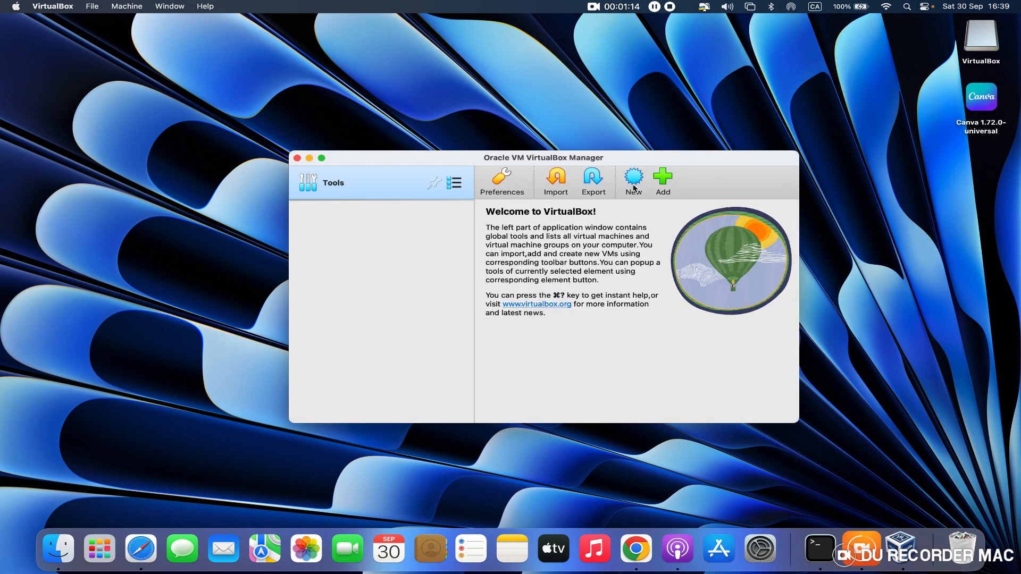
# - Begin a new virtual machine named "kali linux" with version Debian (64-bit), and continue to the hardware settings
pyautogui.click(636, 185)
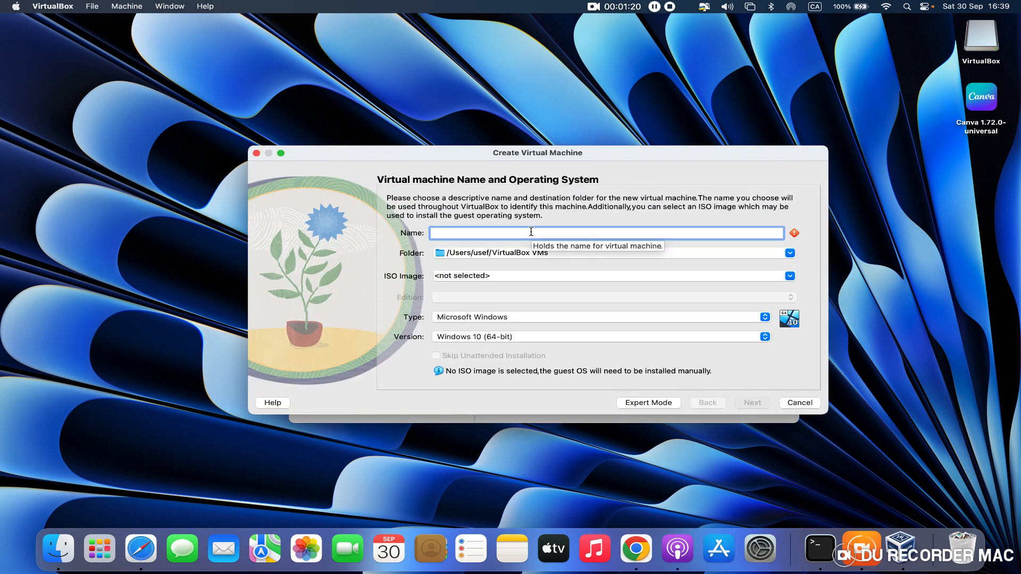
pyautogui.write('kali')
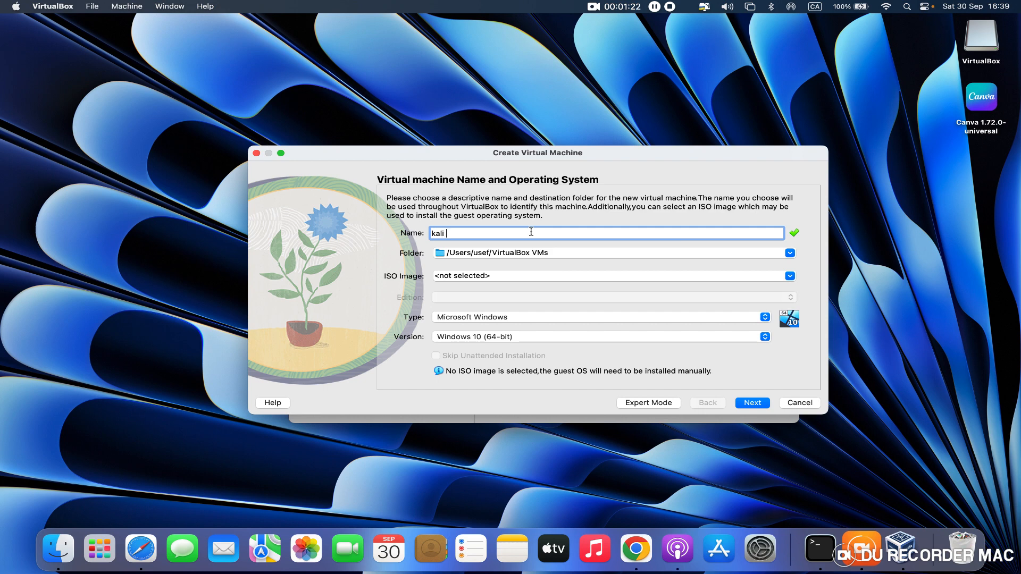
pyautogui.write(' linux')
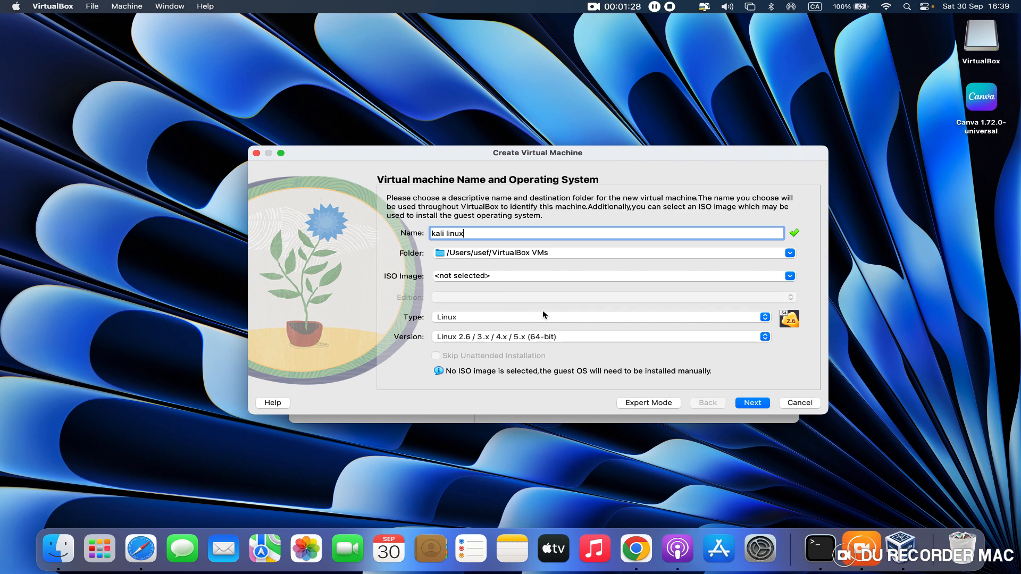
pyautogui.click(534, 339)
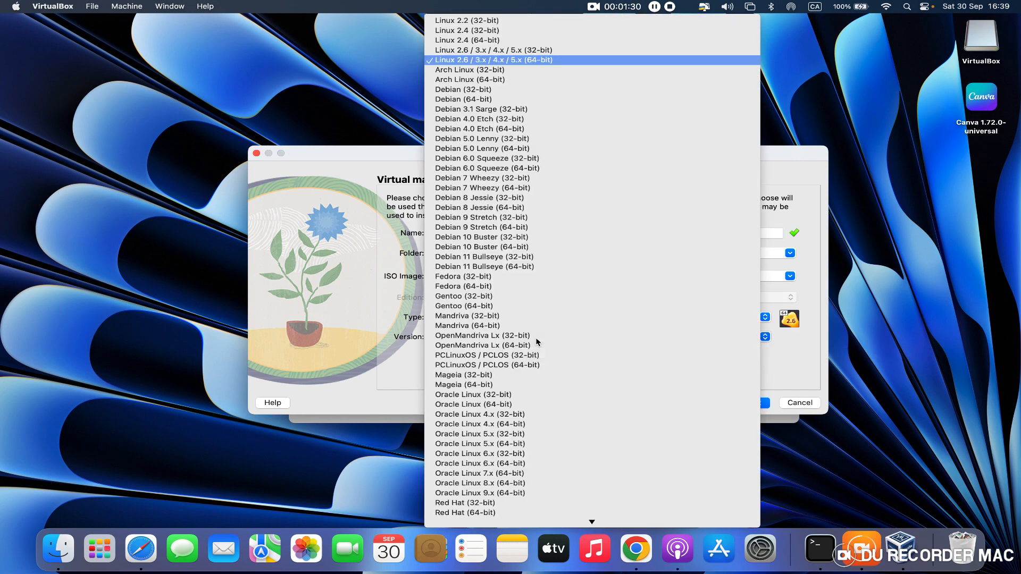
pyautogui.click(487, 100)
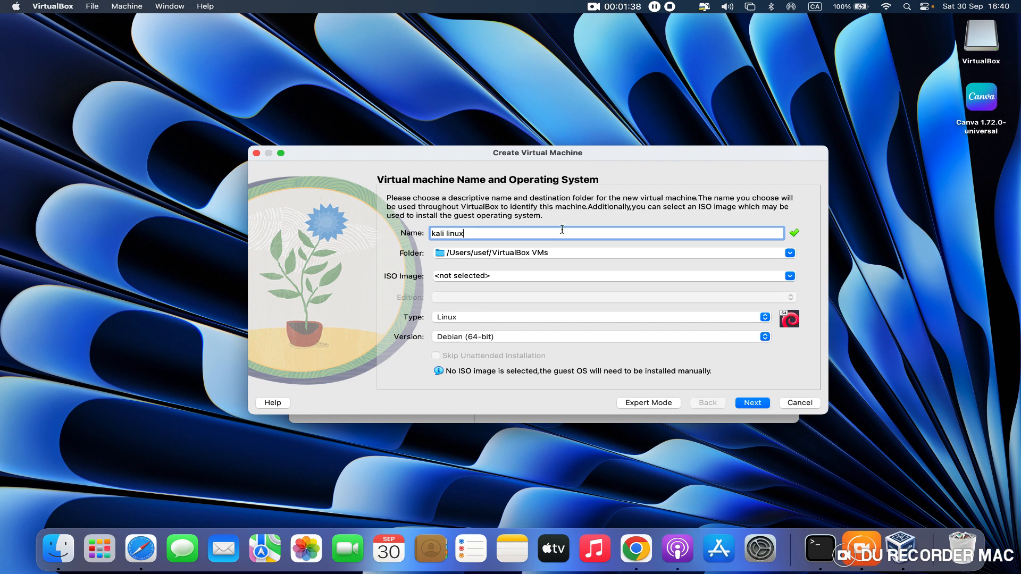
pyautogui.click(750, 403)
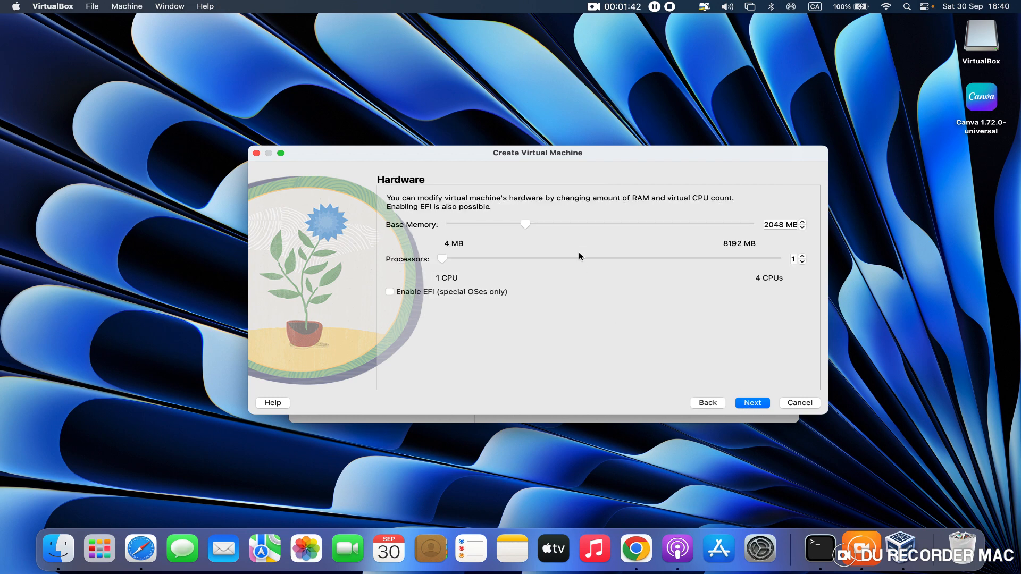
# - Set the base memory to about 4534 MB and the new virtual hard disk to about 112.48 GB, and finish creating the machine
pyautogui.moveTo(535, 225); pyautogui.dragTo(616, 225)
pyautogui.click(749, 404)
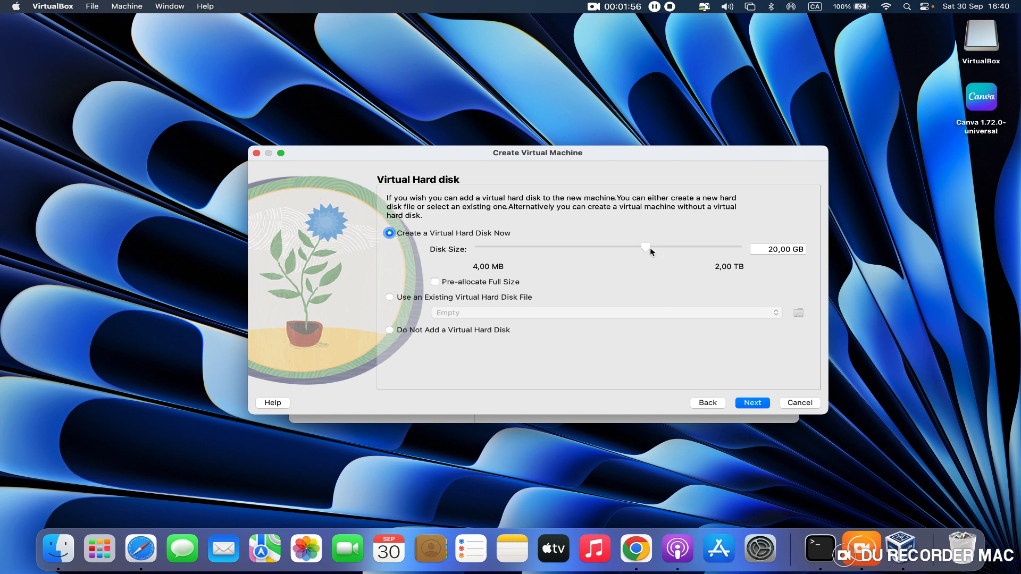
pyautogui.moveTo(650, 248); pyautogui.dragTo(679, 253)
pyautogui.click(751, 402)
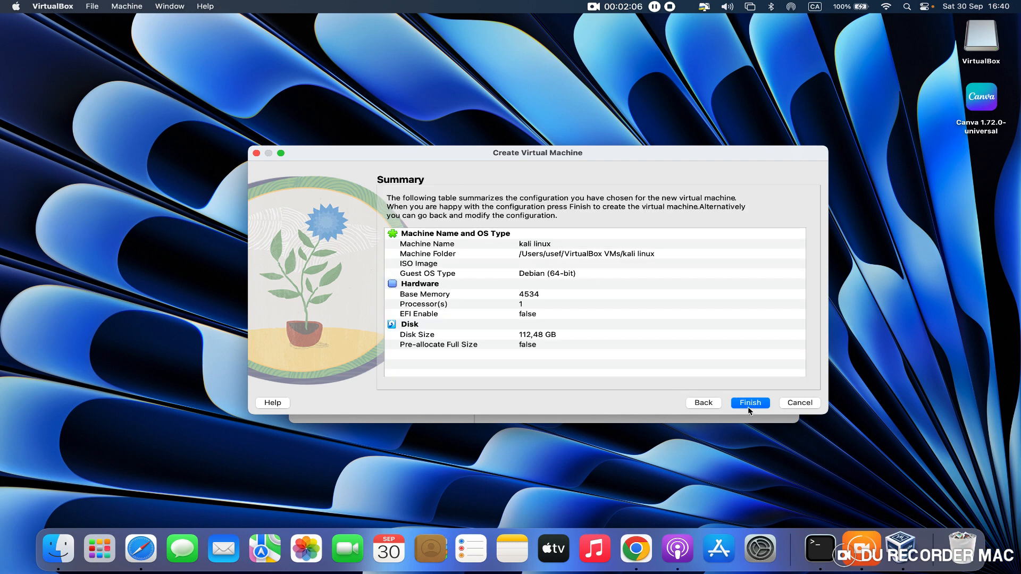
pyautogui.click(746, 404)
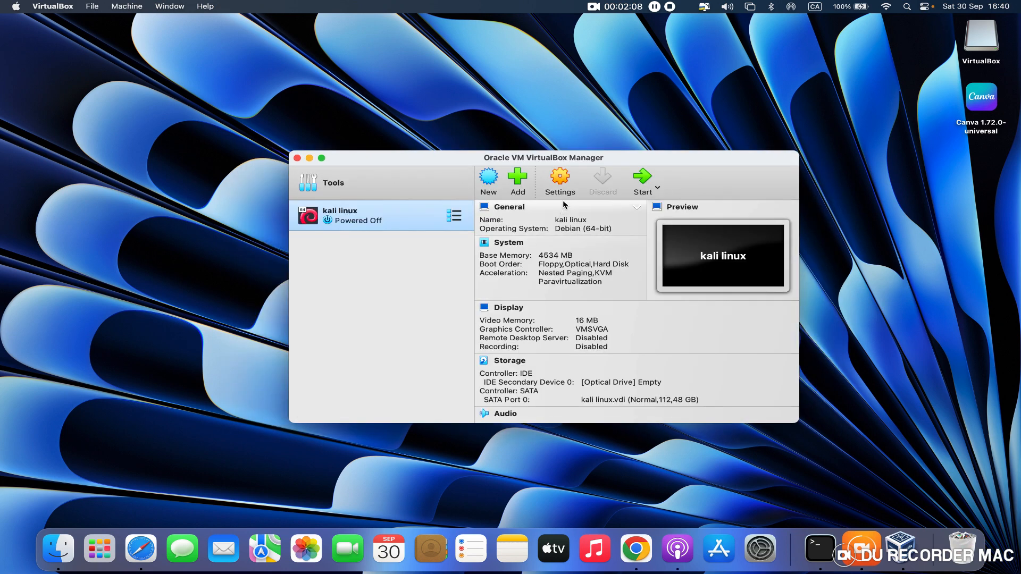
# - In the kali linux machine's settings, disable Floppy in the boot order and set the video memory to 128 MB
pyautogui.click(564, 183)
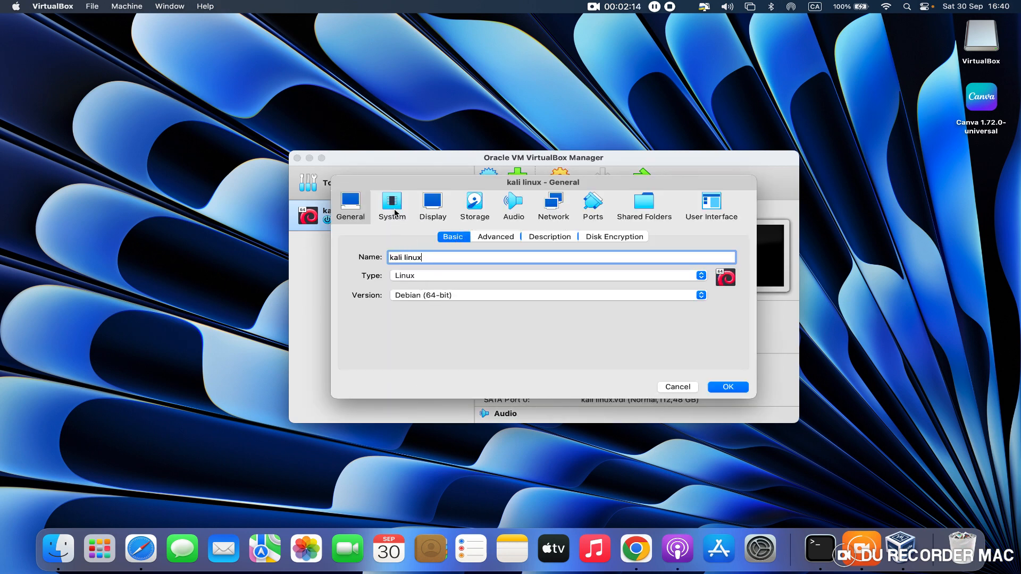
pyautogui.click(394, 213)
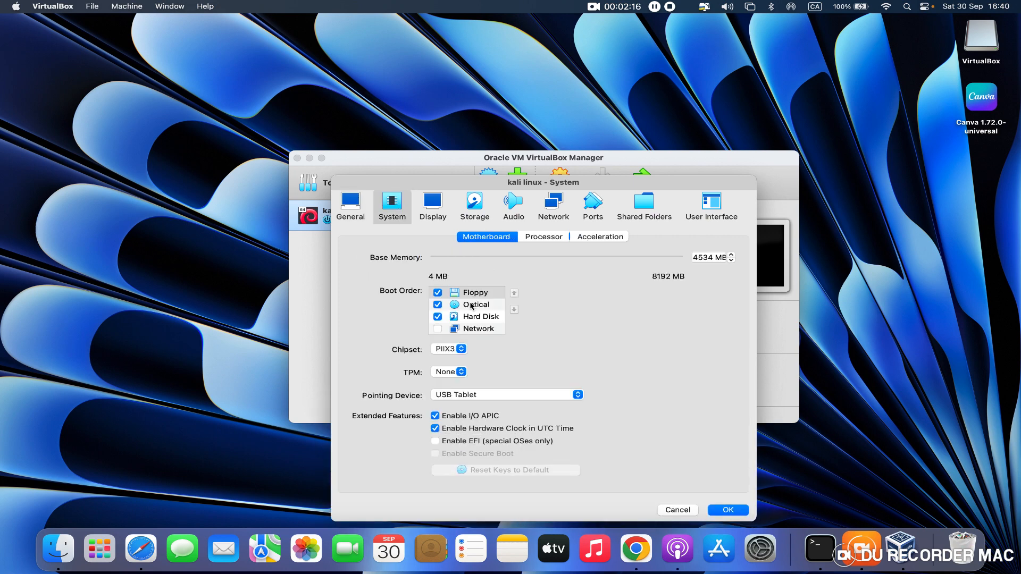
pyautogui.click(442, 293)
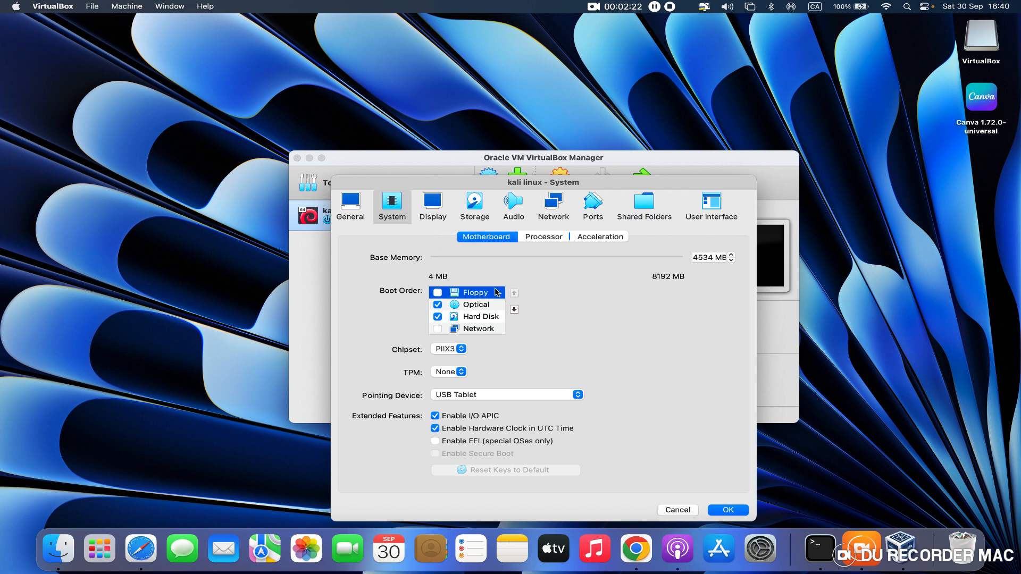
pyautogui.click(430, 215)
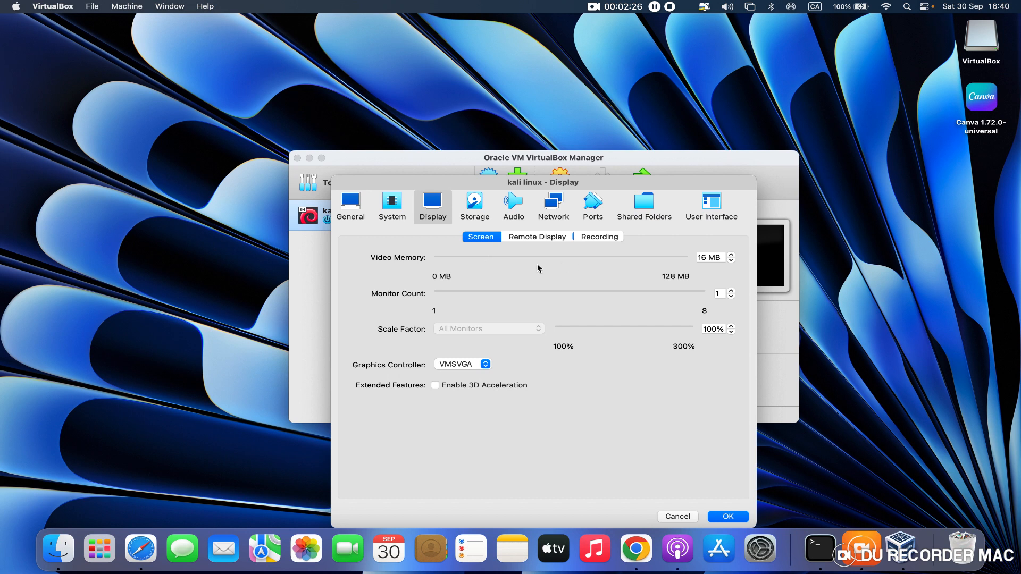
pyautogui.moveTo(536, 264); pyautogui.dragTo(686, 258)
# - Attach kali-linux-2023.3-installer-amd64.iso from Downloads to the empty optical drive of the IDE controller
pyautogui.click(474, 210)
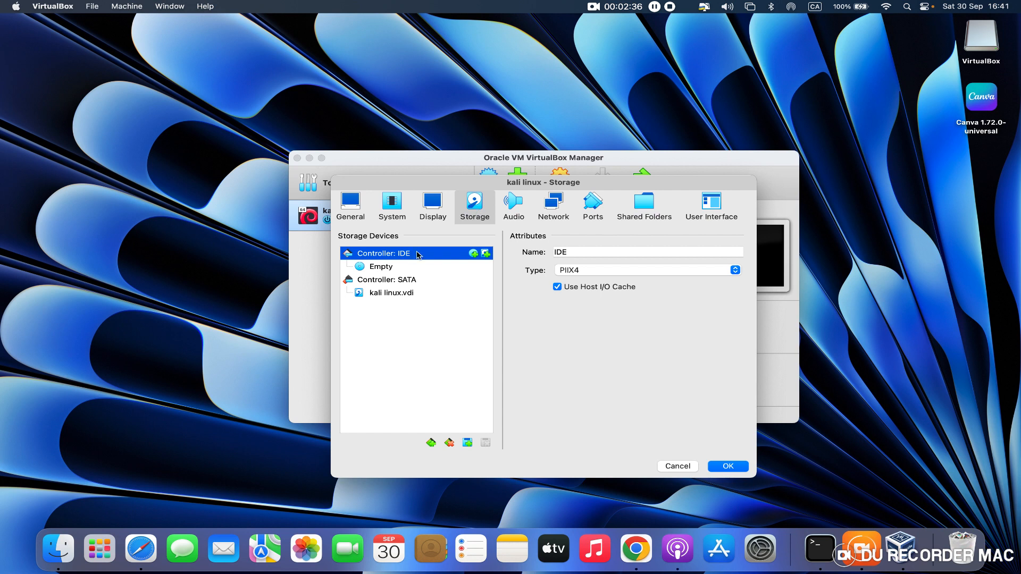
pyautogui.click(393, 270)
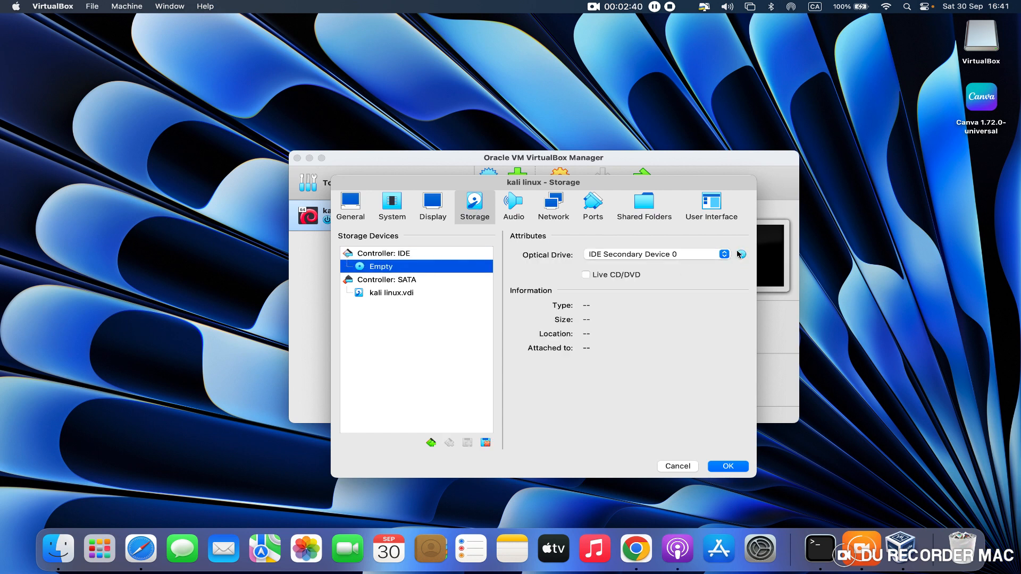
pyautogui.click(742, 255)
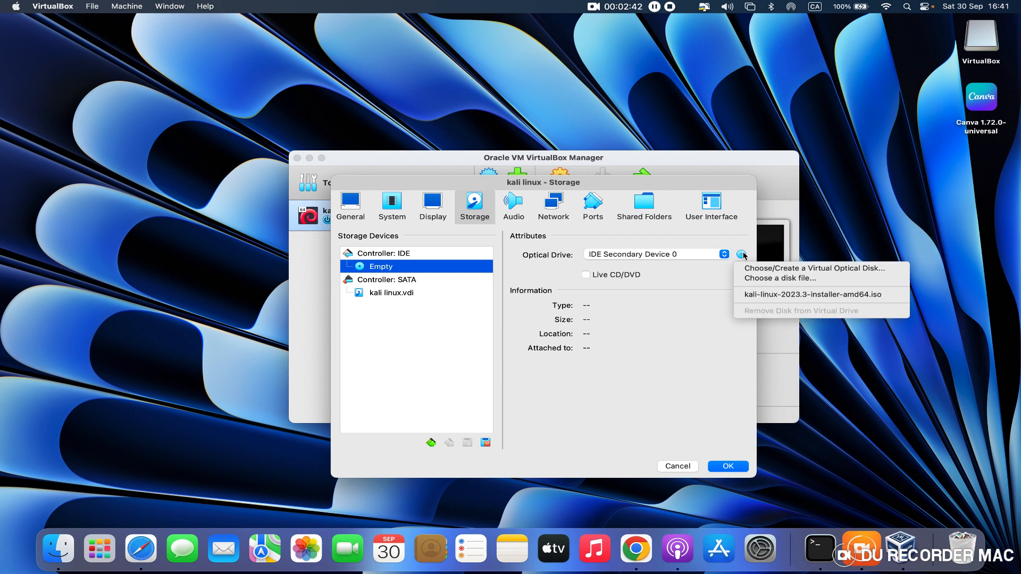
pyautogui.click(760, 282)
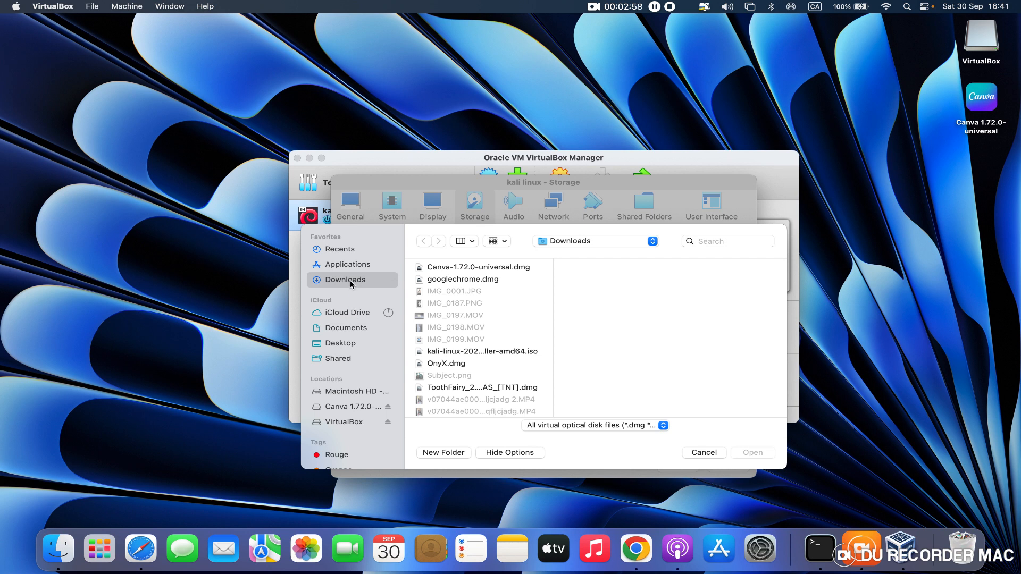
pyautogui.click(455, 353)
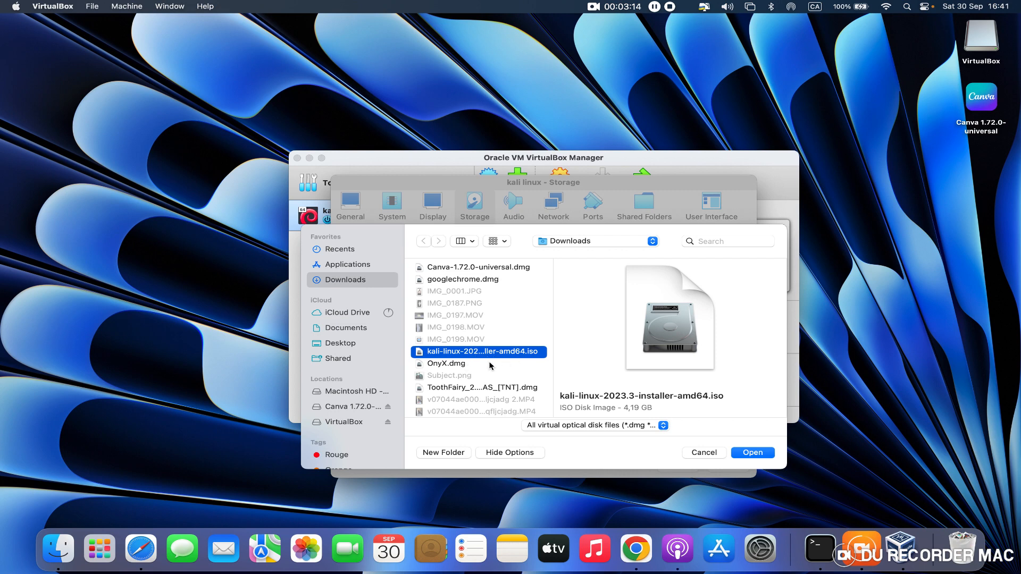
pyautogui.click(745, 452)
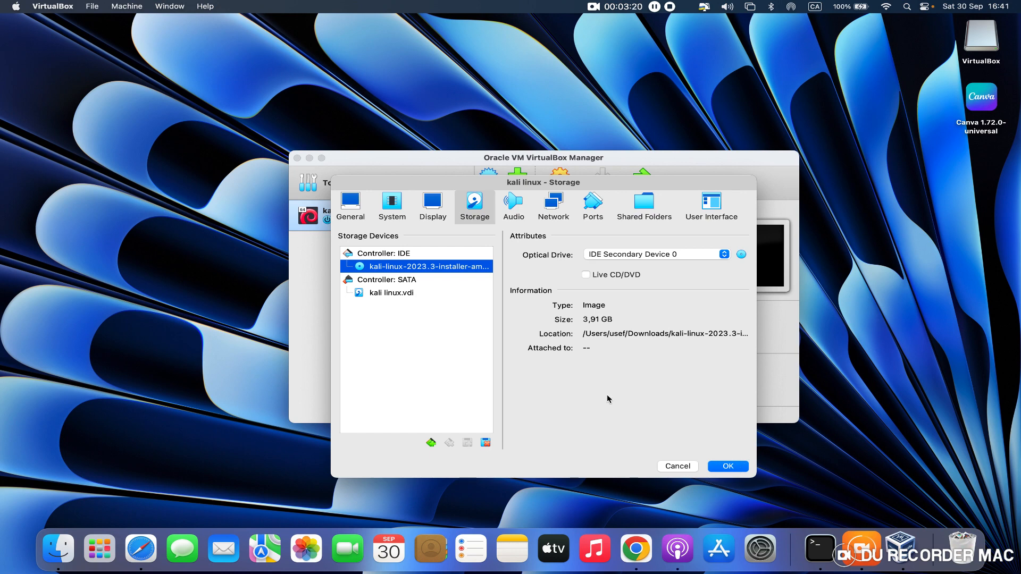
pyautogui.click(521, 218)
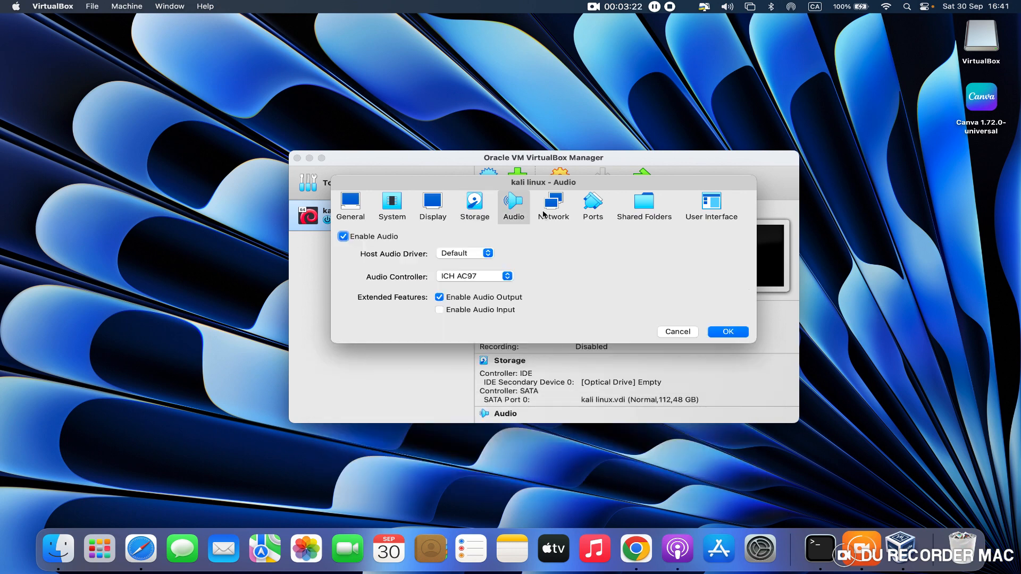
pyautogui.click(546, 215)
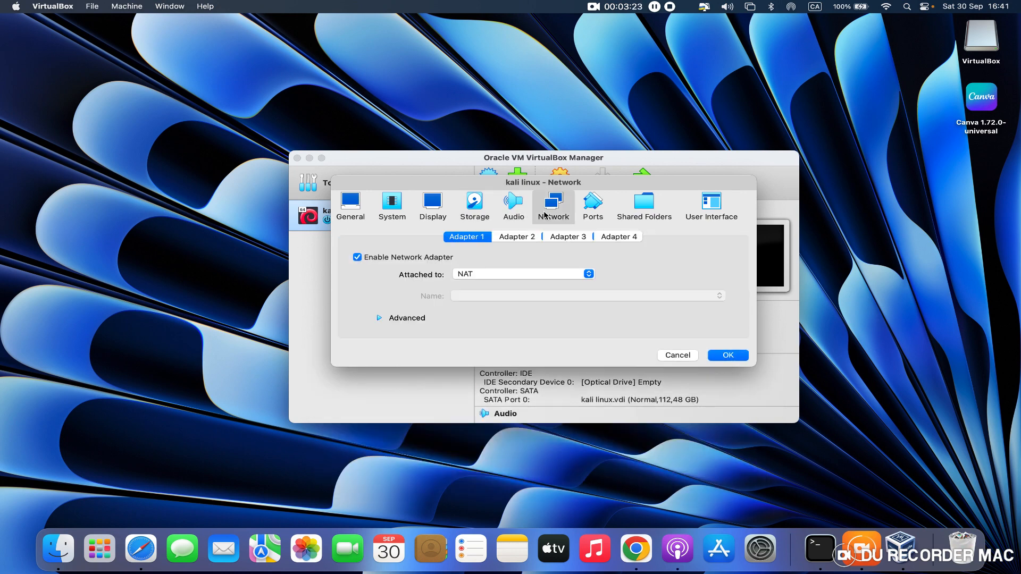
pyautogui.click(580, 210)
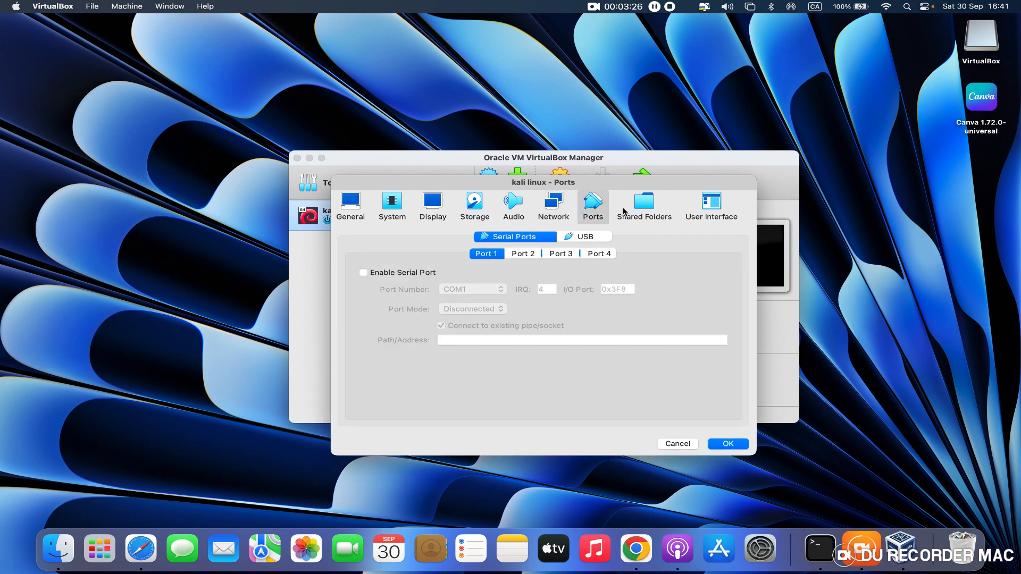
# - Set the virtual machine's processor count to 2 and save the settings
pyautogui.click(395, 209)
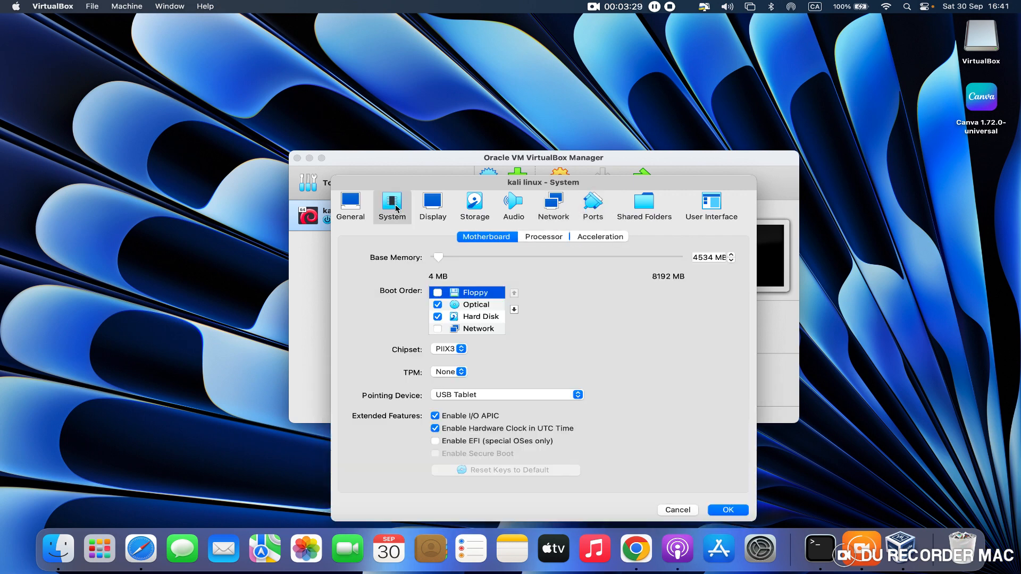
pyautogui.click(530, 240)
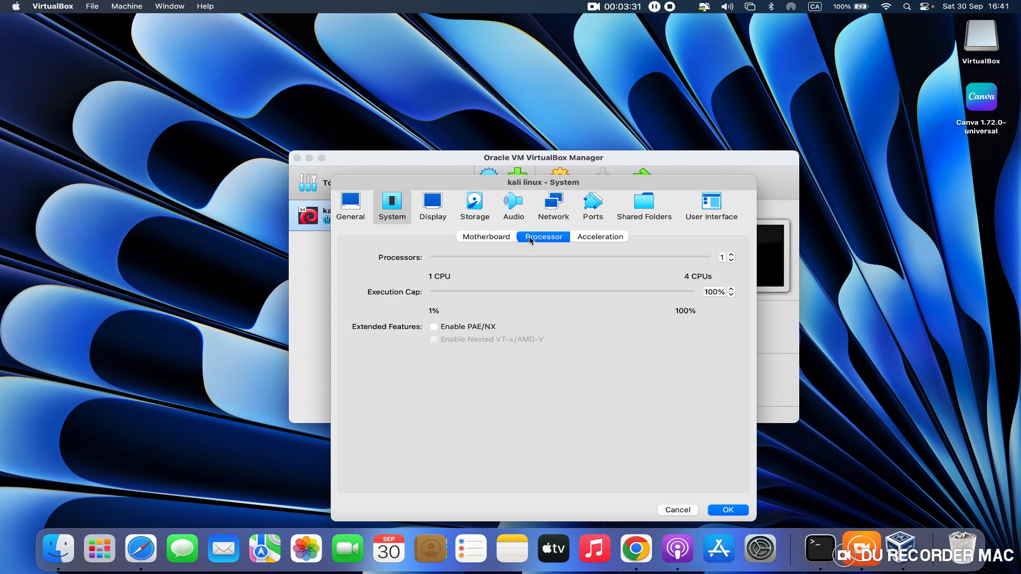
pyautogui.click(732, 255)
pyautogui.click(717, 511)
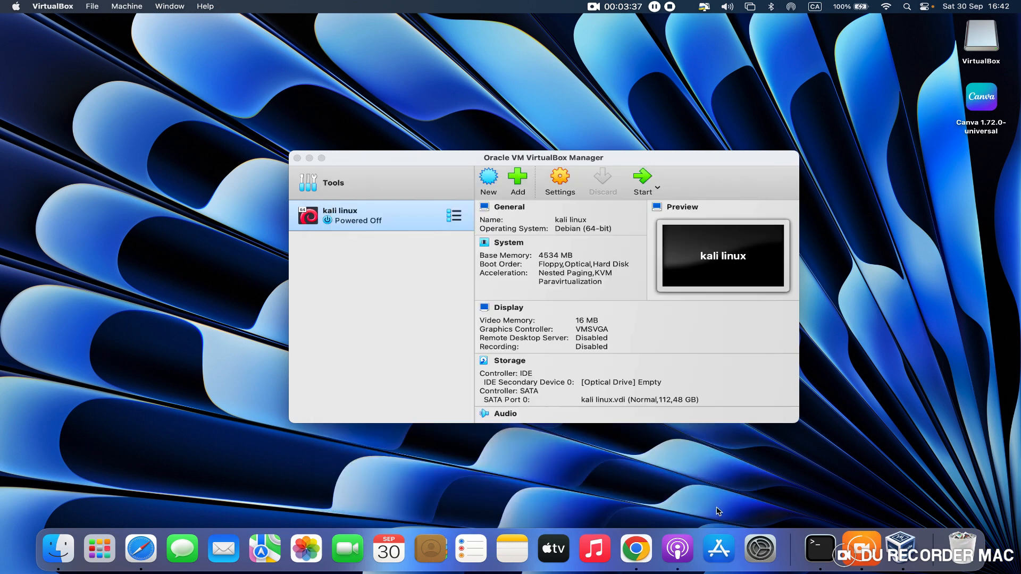
# - Start the kali linux virtual machine and enlarge its window in both width and height
pyautogui.click(642, 179)
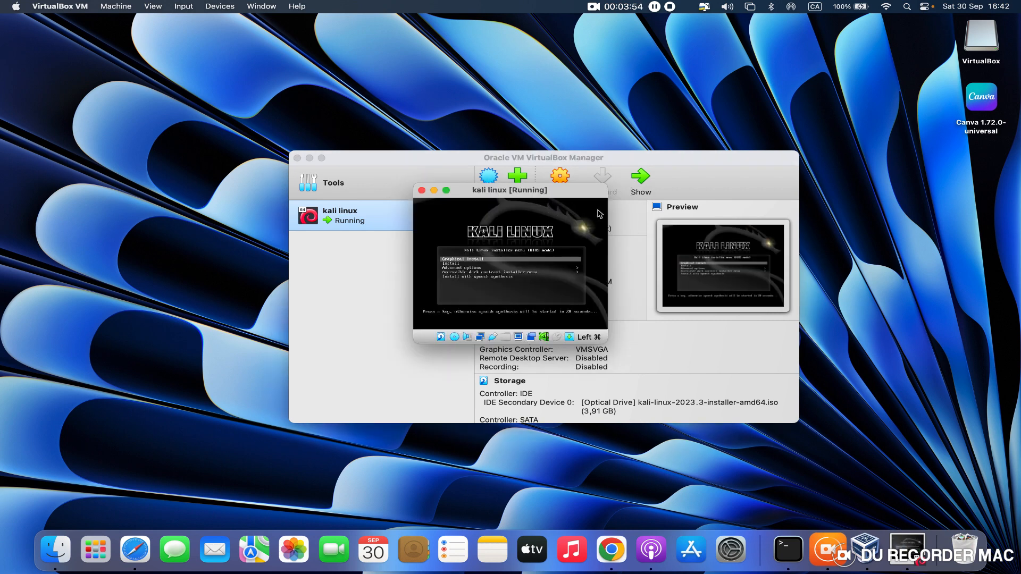
pyautogui.moveTo(608, 213); pyautogui.dragTo(934, 249)
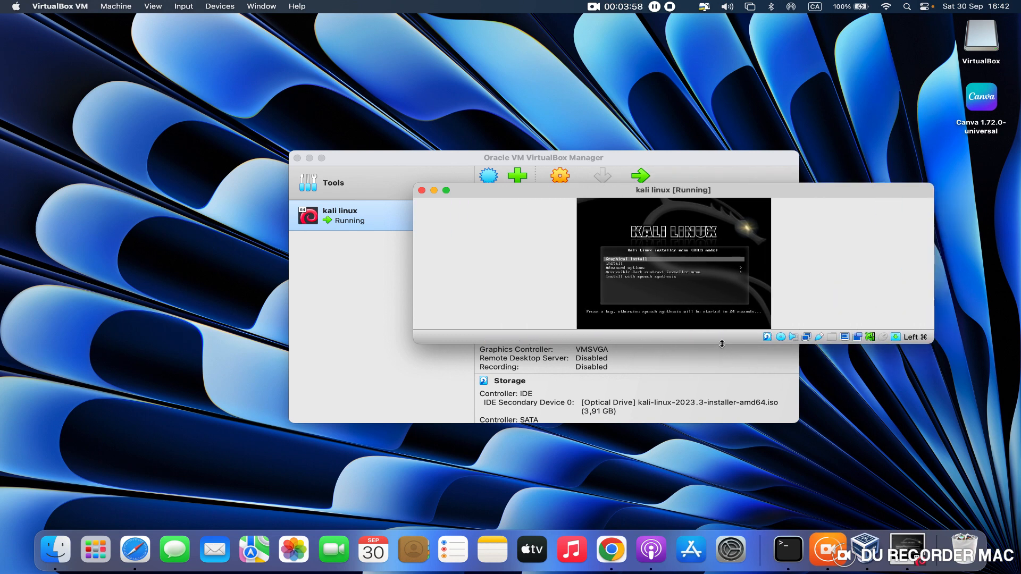
pyautogui.moveTo(721, 344); pyautogui.dragTo(731, 507)
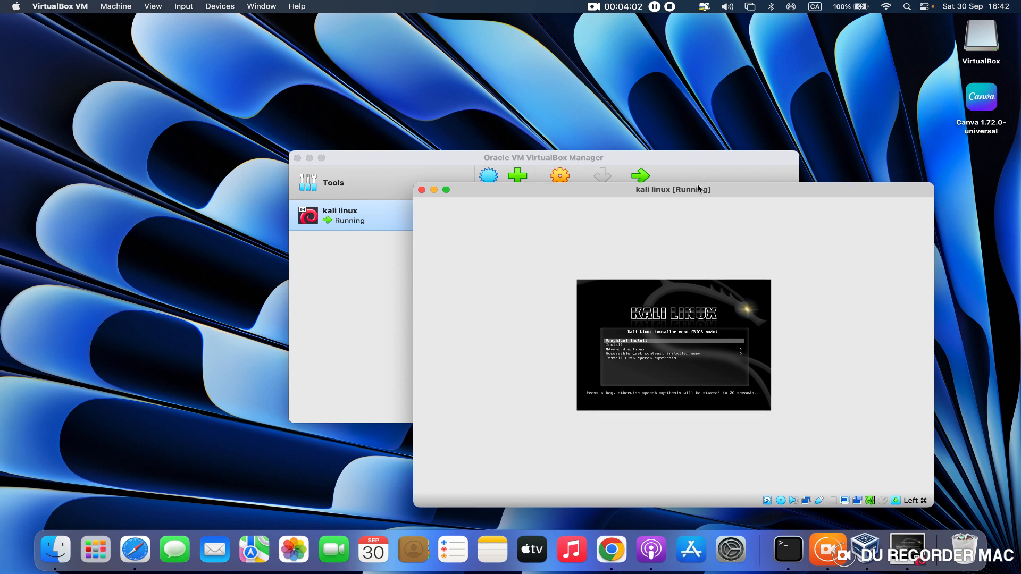
# - Widen the kali linux machine's window and start the Graphical install from the installer menu
pyautogui.moveTo(698, 186); pyautogui.dragTo(698, 120)
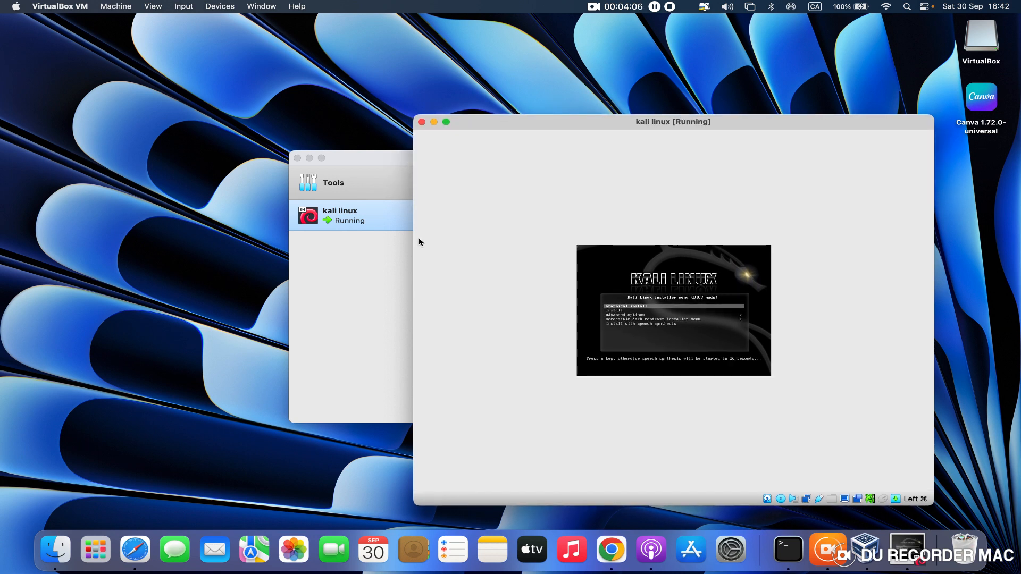
pyautogui.moveTo(413, 242); pyautogui.dragTo(34, 178)
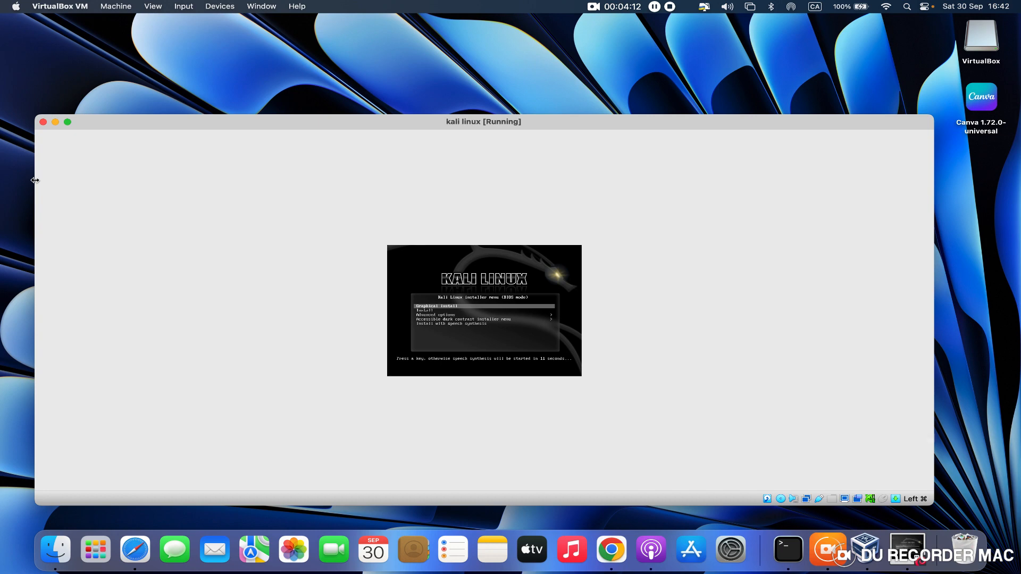
pyautogui.press('Return')
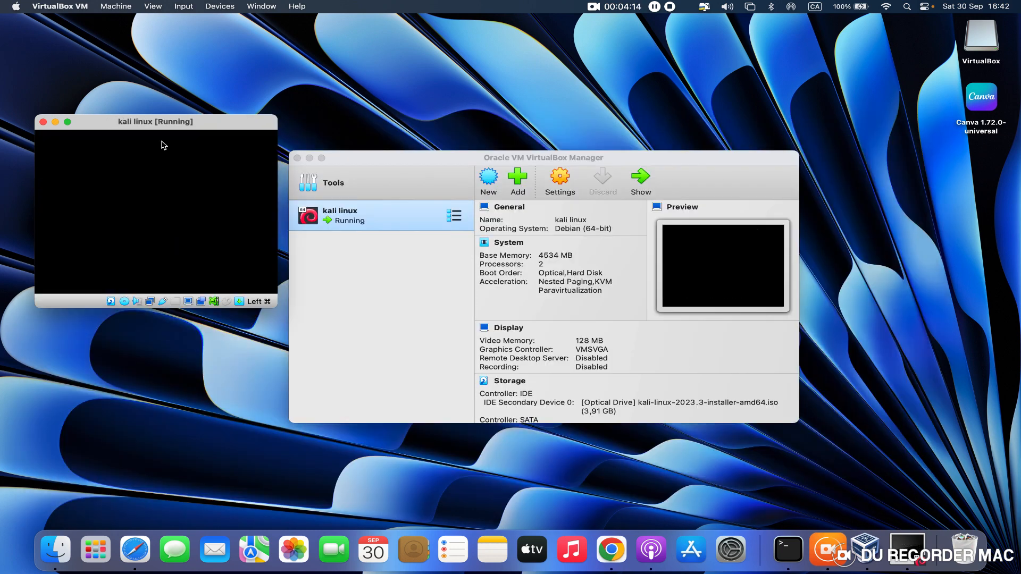
# - Reposition the kali linux machine's window and enlarge it to cover most of the desktop
pyautogui.moveTo(200, 124); pyautogui.dragTo(475, 161)
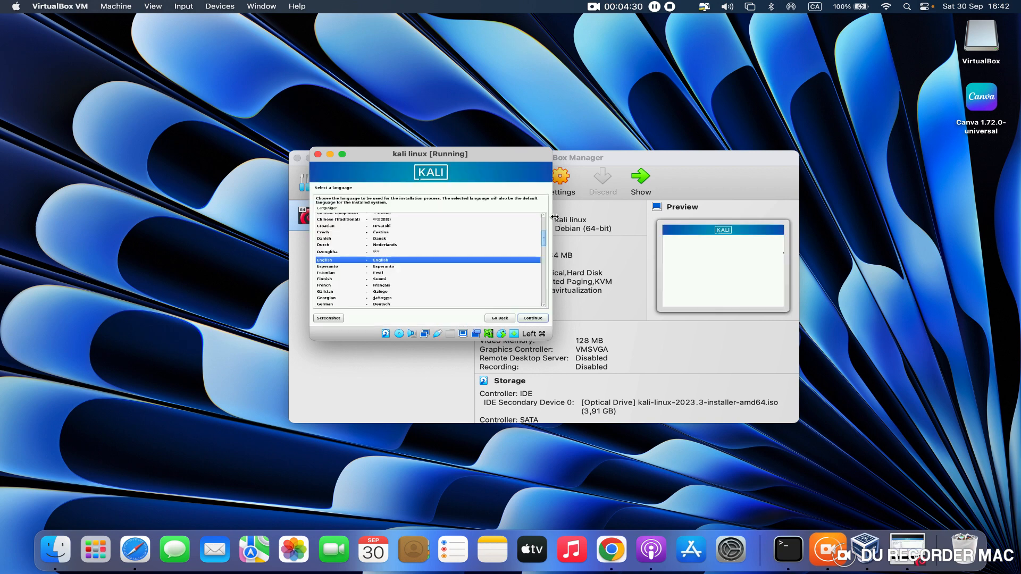
pyautogui.moveTo(601, 214); pyautogui.dragTo(905, 238)
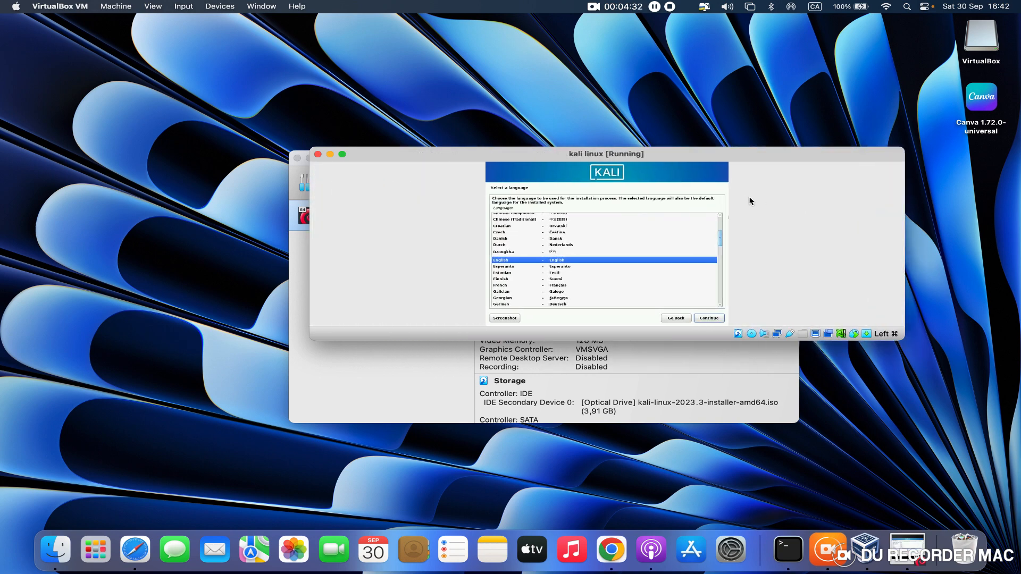
pyautogui.moveTo(668, 148); pyautogui.dragTo(667, 15)
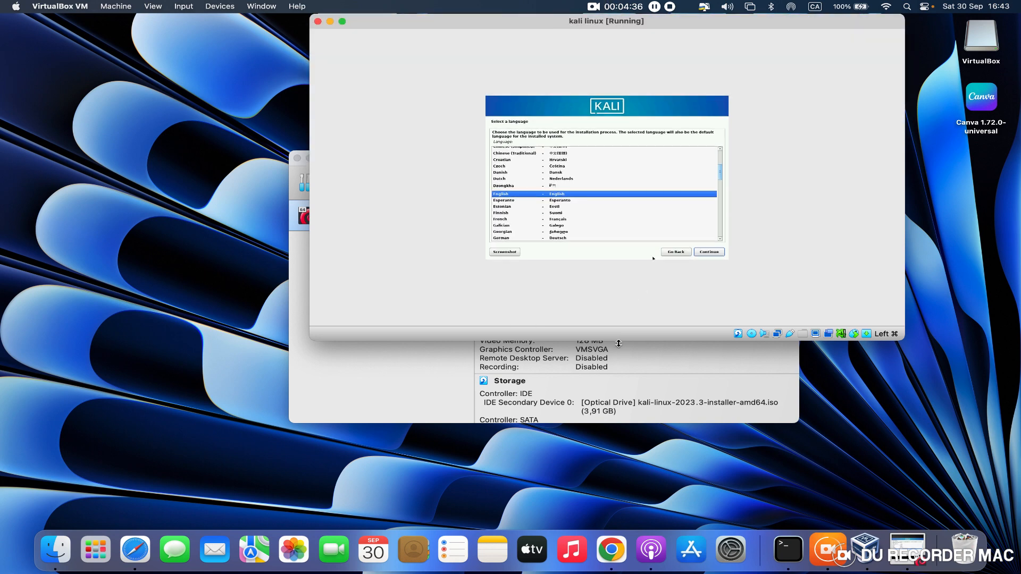
pyautogui.moveTo(617, 341); pyautogui.dragTo(601, 526)
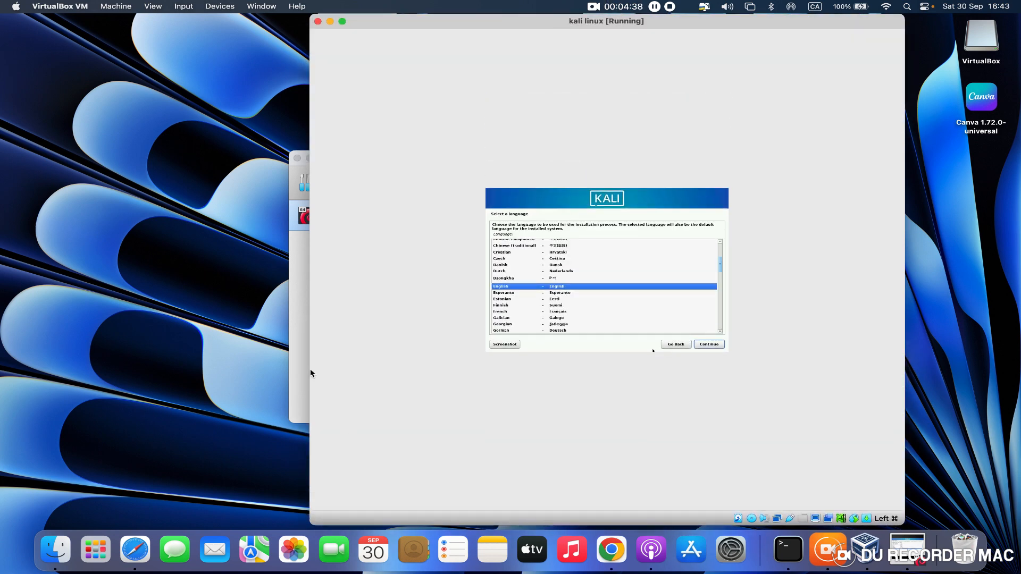
pyautogui.moveTo(309, 324); pyautogui.dragTo(2, 260)
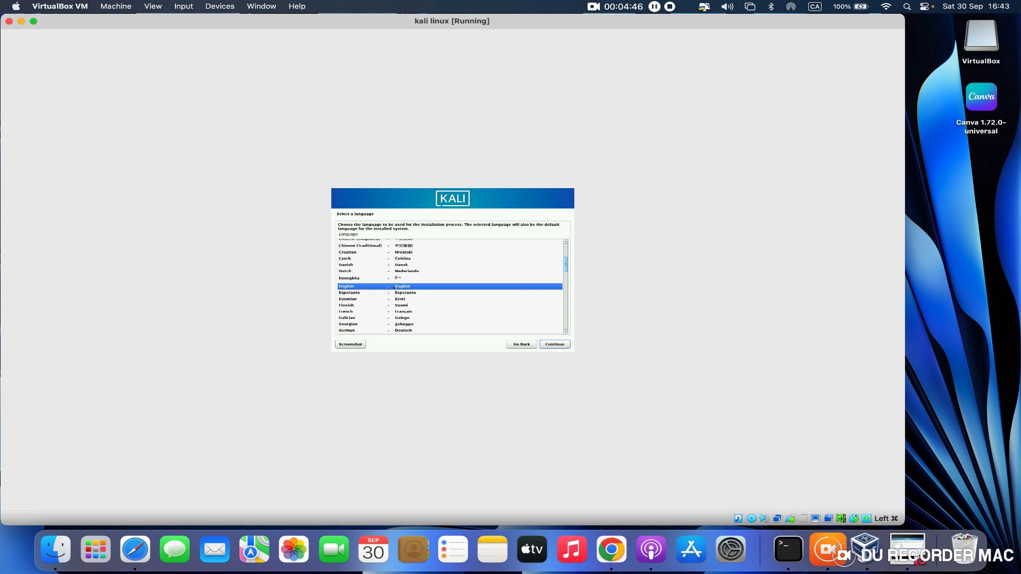
# - Choose English as the installer language, United States as the location and American English as the keymap
pyautogui.click(560, 347)
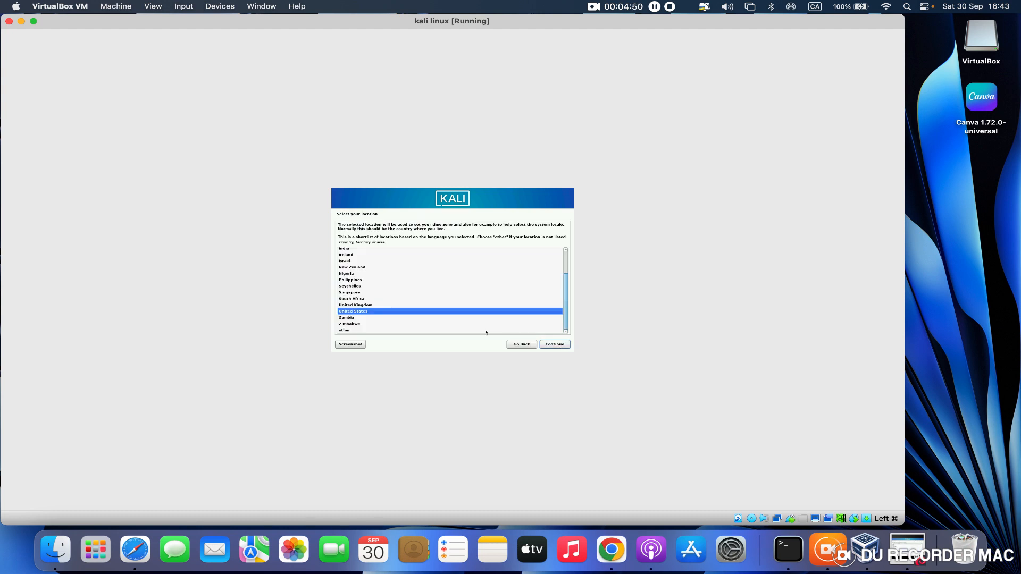
pyautogui.click(549, 345)
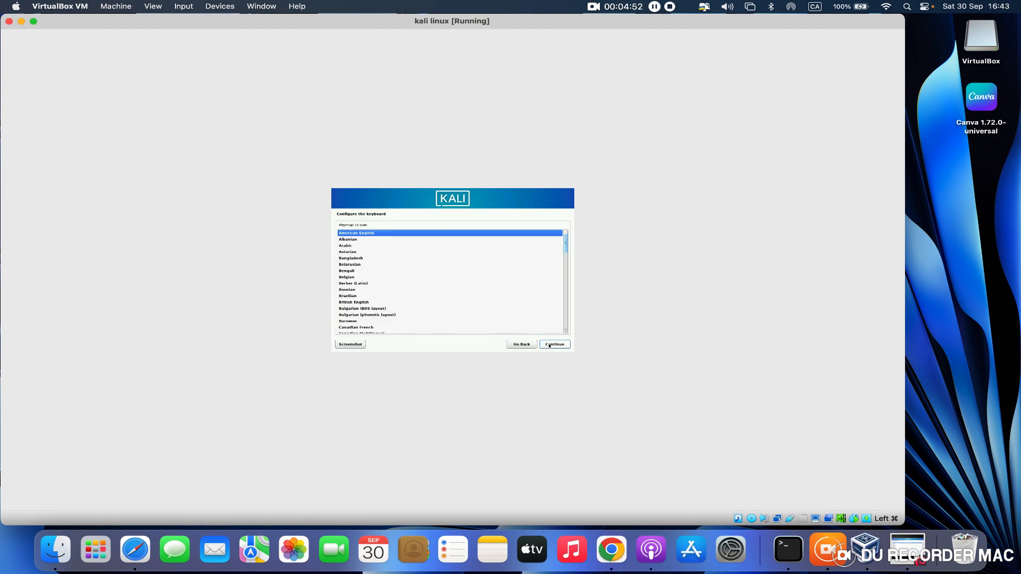
pyautogui.click(555, 346)
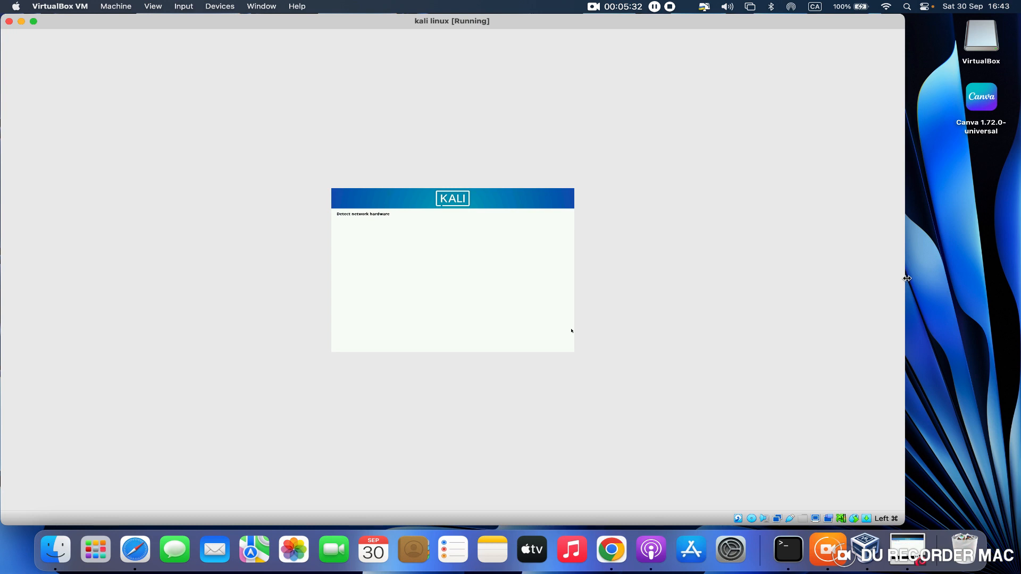
# - Fill in the system's hostname and leave the network domain name blank
pyautogui.moveTo(906, 278); pyautogui.dragTo(997, 250)
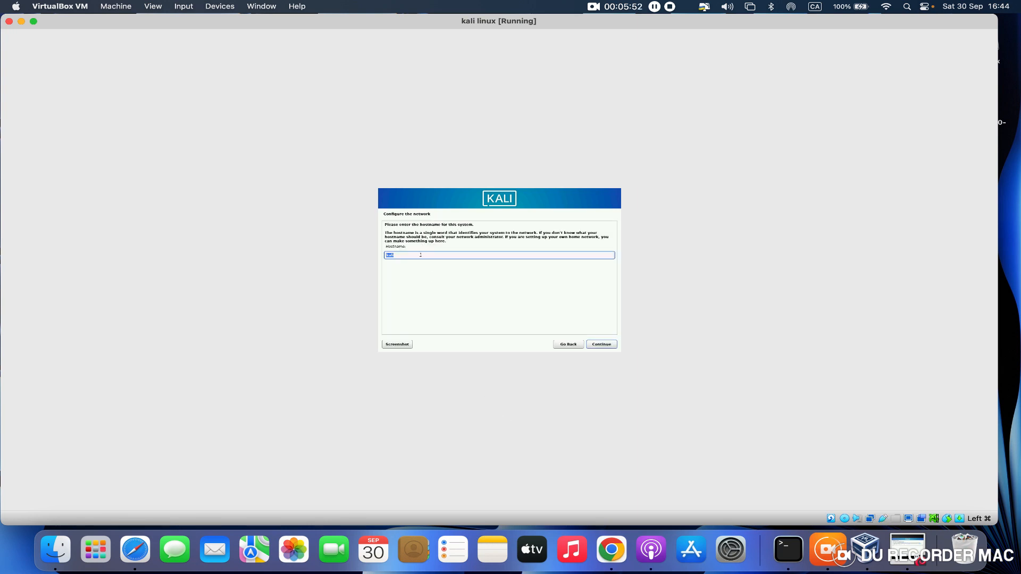
pyautogui.press('BackSpace')
pyautogui.click(611, 345)
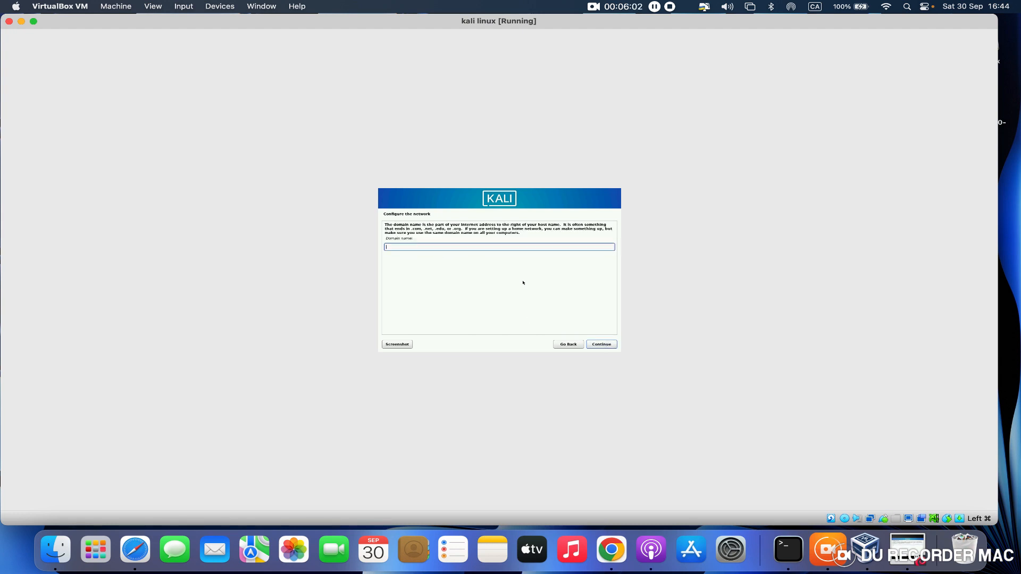
pyautogui.click(597, 344)
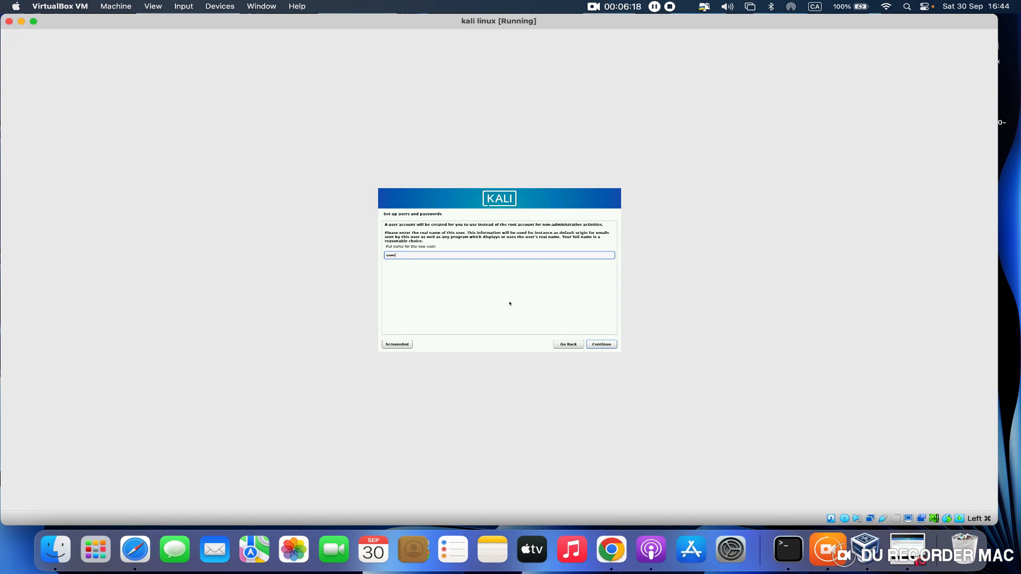
# - Enter the new user's full name and accept the suggested account username
pyautogui.write('r')
pyautogui.click(602, 344)
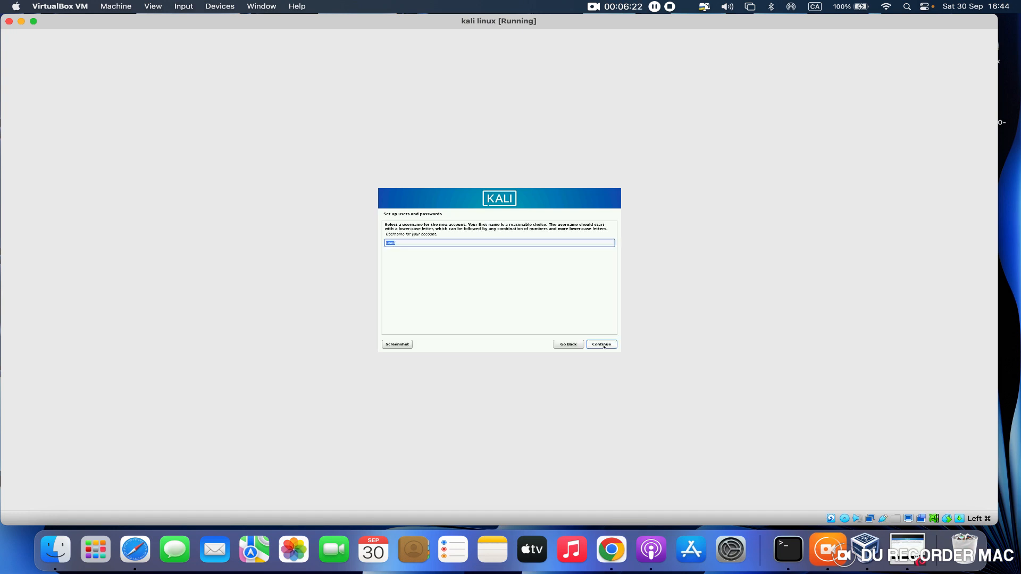
pyautogui.click(603, 345)
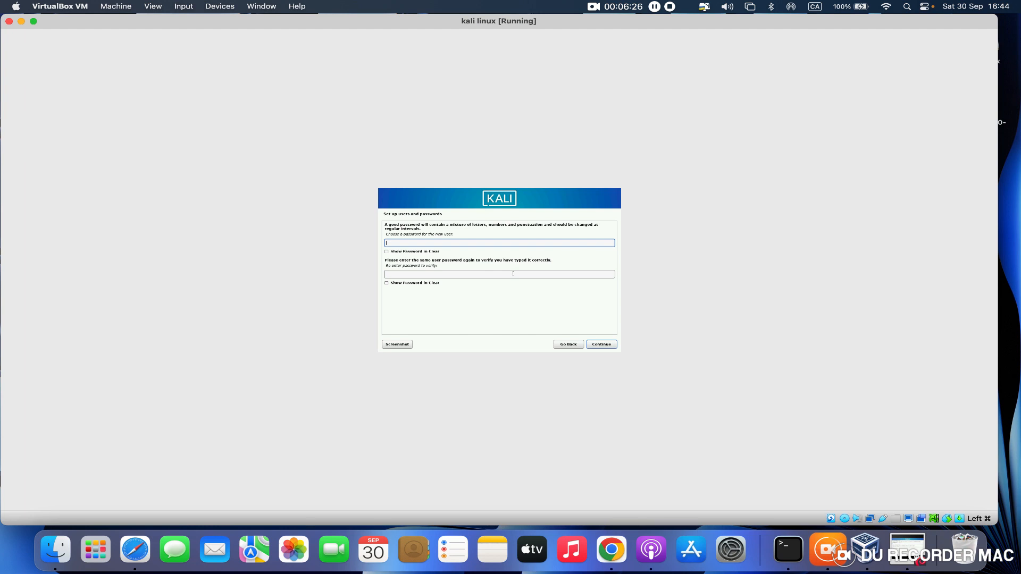
# - Enter and verify the new user's password, and select the Eastern time zone
pyautogui.write('●●')
pyautogui.press('Tab')
pyautogui.press('Tab')
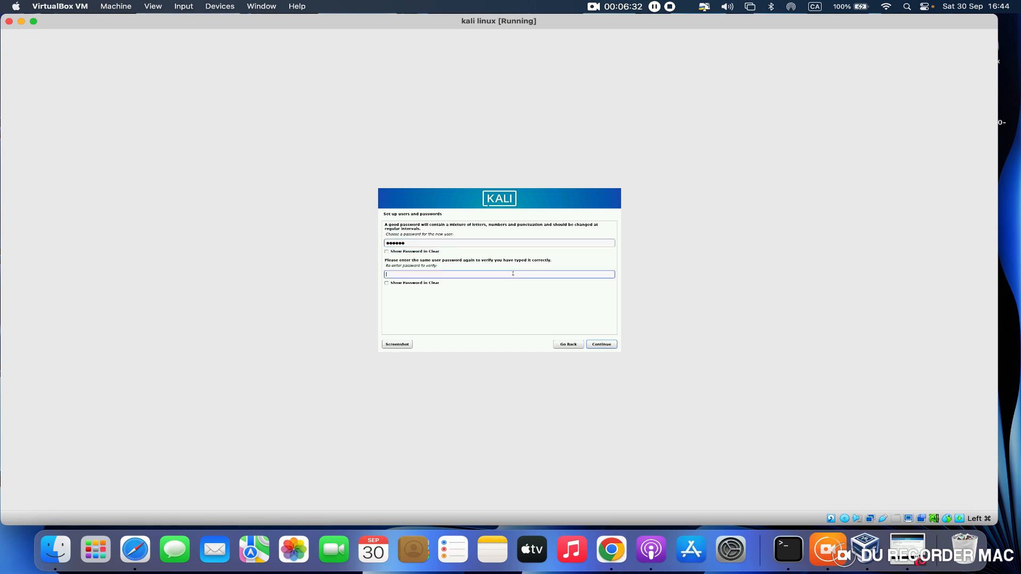
pyautogui.write('●')
pyautogui.press('BackSpace')
pyautogui.press('BackSpace')
pyautogui.press('BackSpace')
pyautogui.press('BackSpace')
pyautogui.press('BackSpace')
pyautogui.click(599, 344)
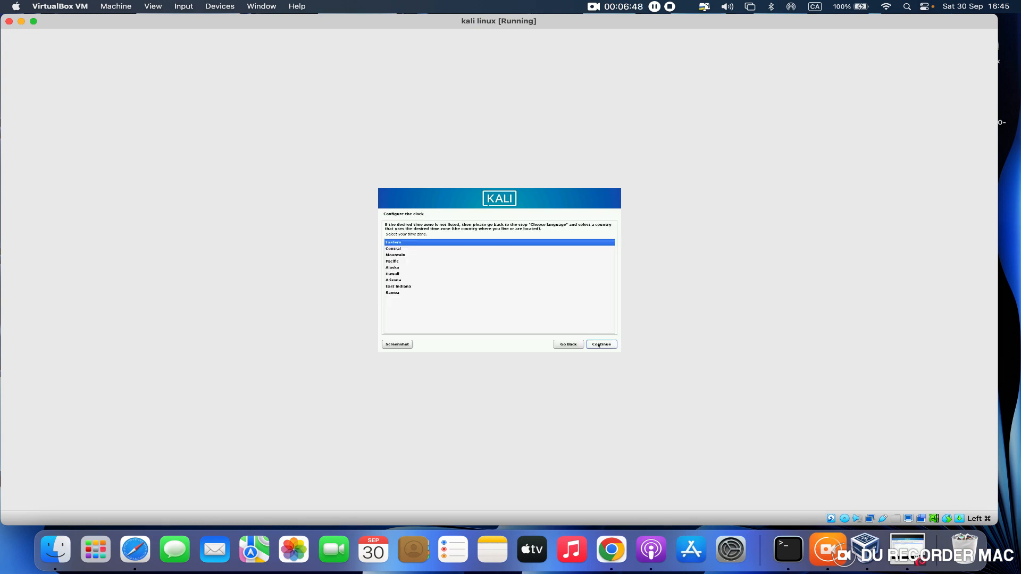
pyautogui.click(599, 345)
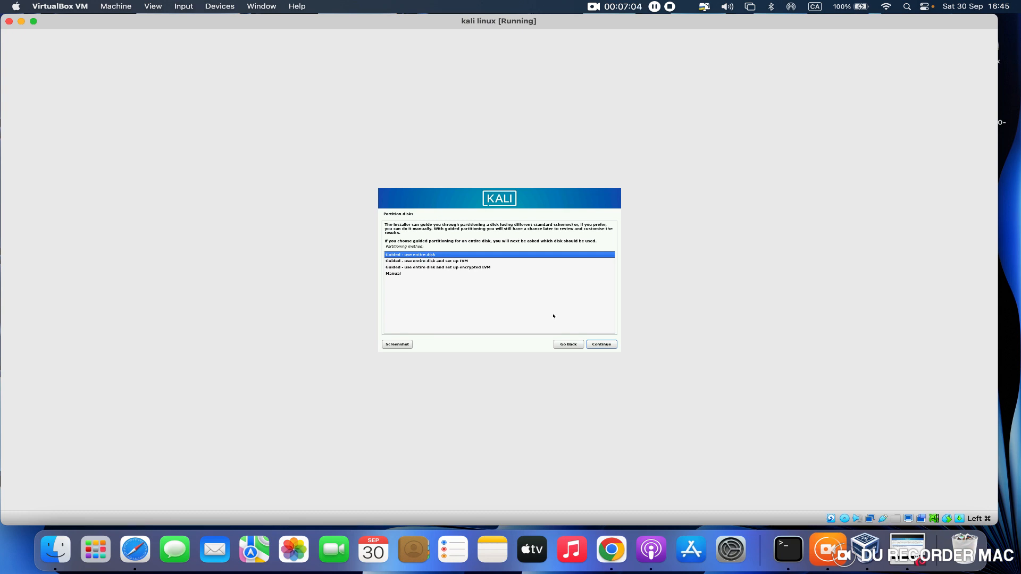
# - Partition the entire disk with the guided method, keeping all files in one partition, and write the changes to disk
pyautogui.click(601, 345)
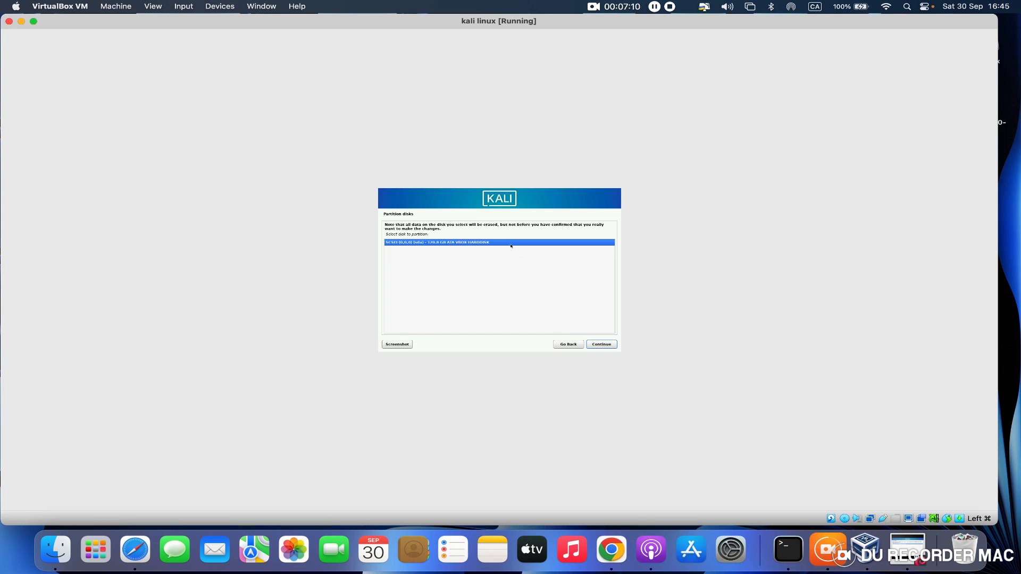
pyautogui.click(601, 343)
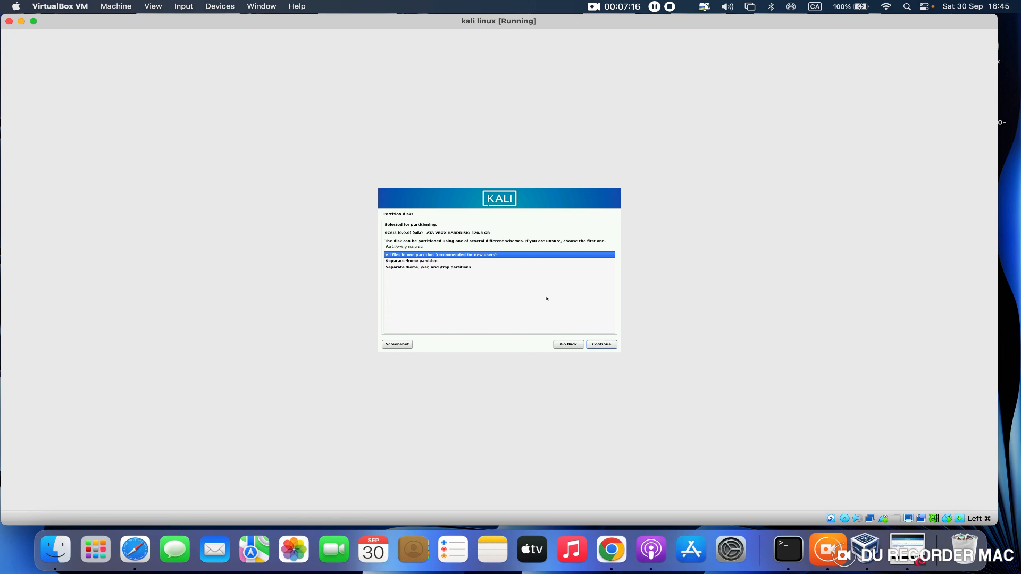
pyautogui.click(597, 343)
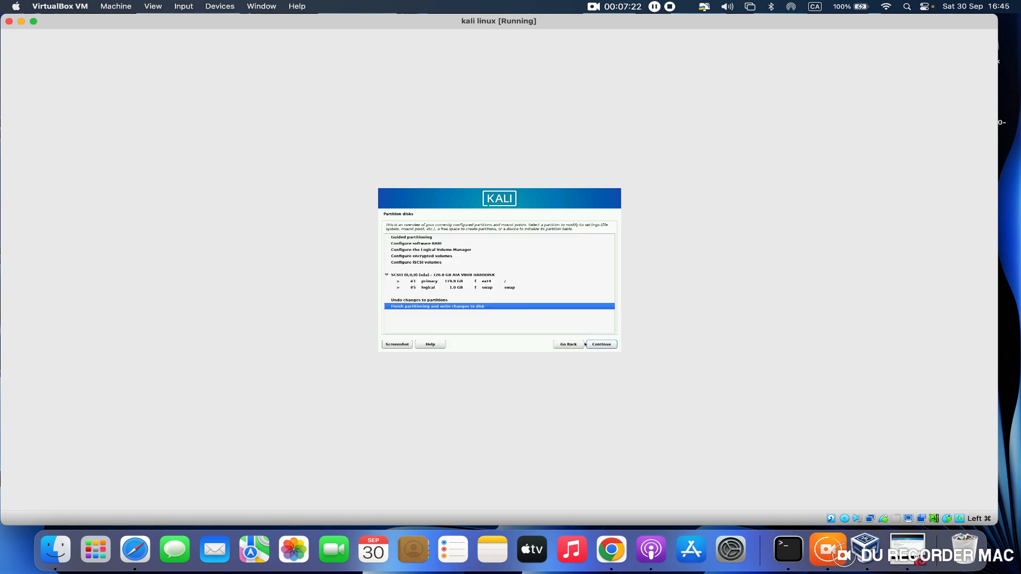
pyautogui.click(601, 344)
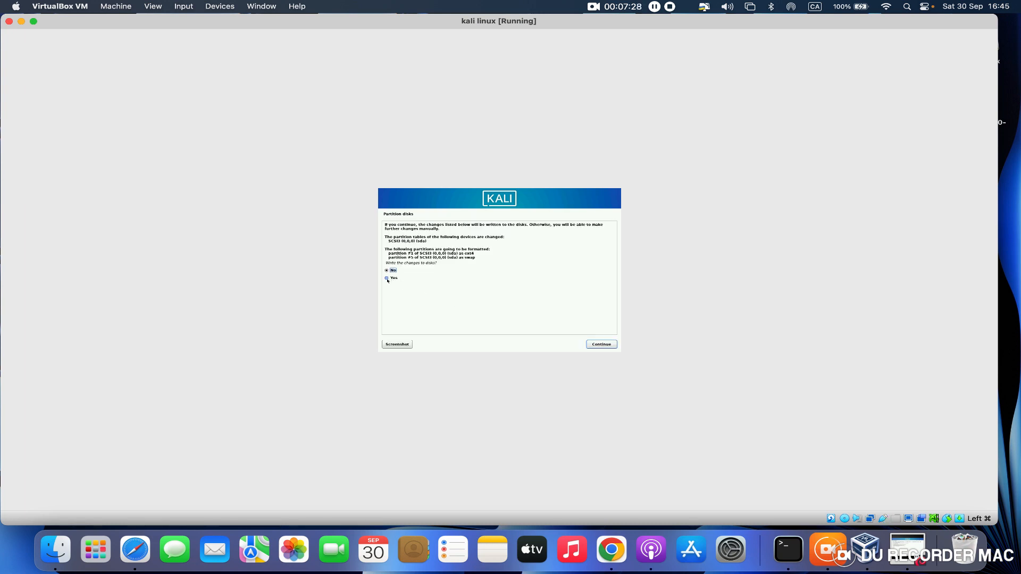
pyautogui.click(387, 278)
pyautogui.click(596, 345)
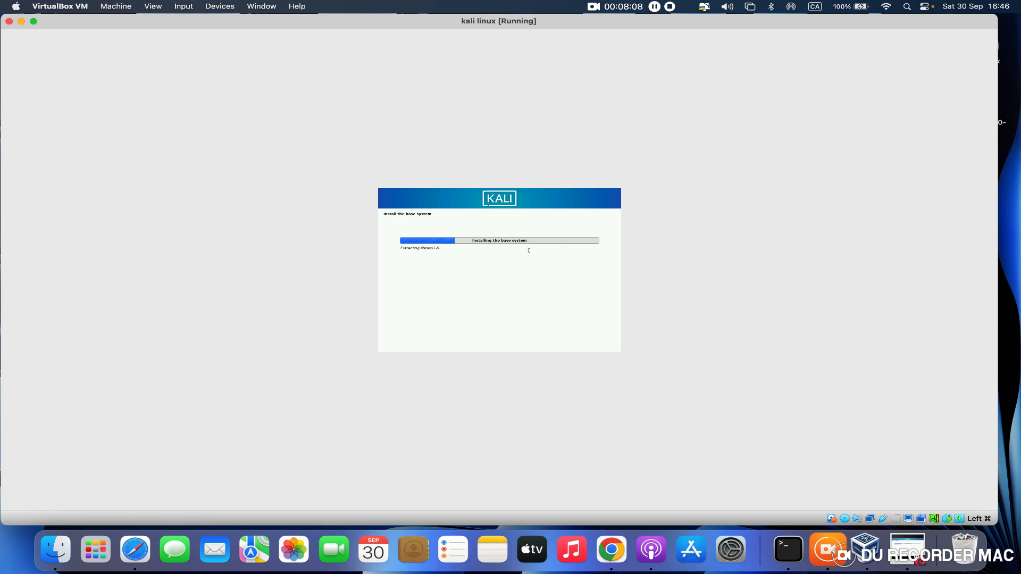
pyautogui.click(656, 12)
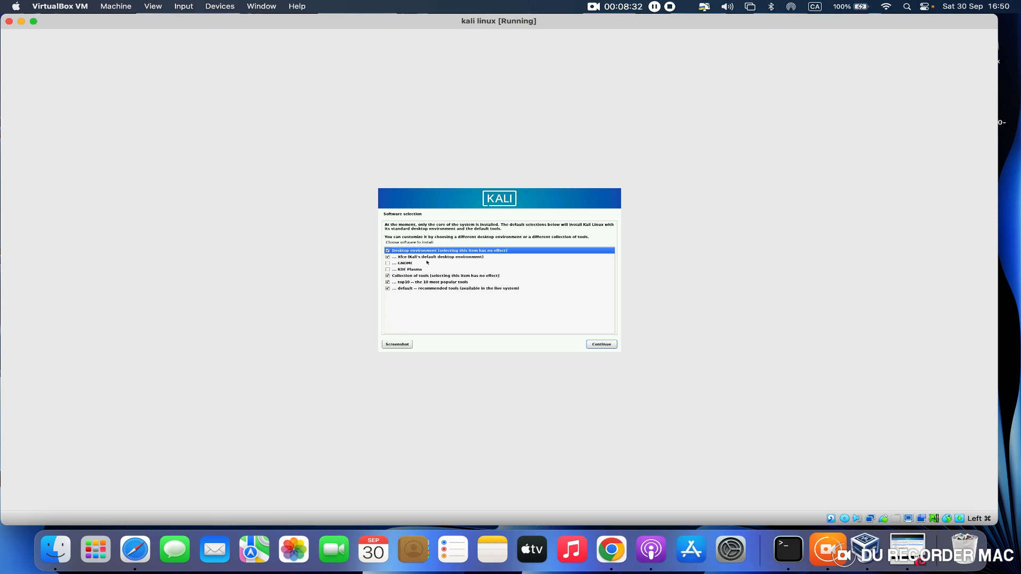
# - Install the default software selection with Xfce and the recommended tools, and install the GRUB boot loader on /dev/sda
pyautogui.click(601, 343)
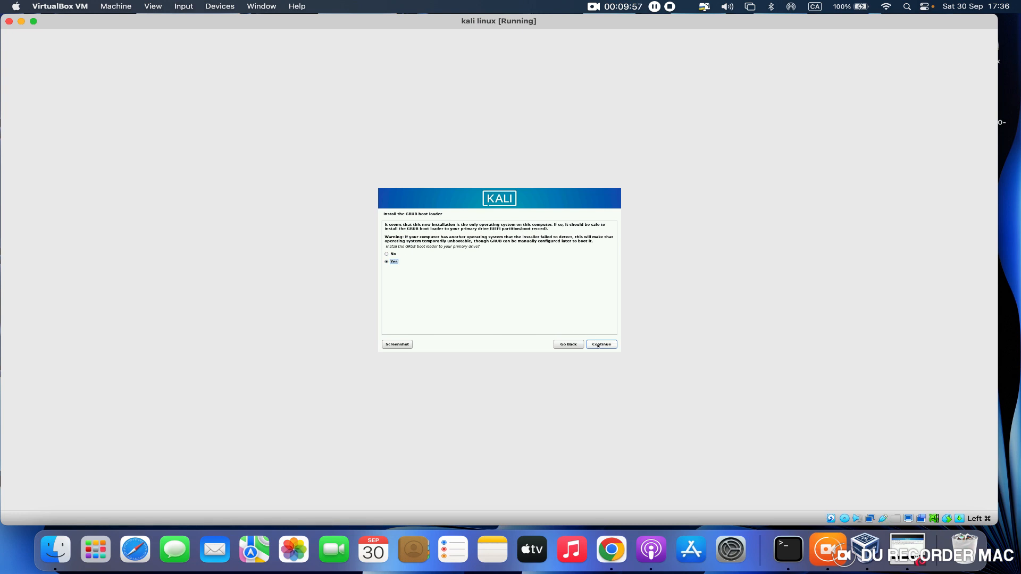
pyautogui.click(598, 345)
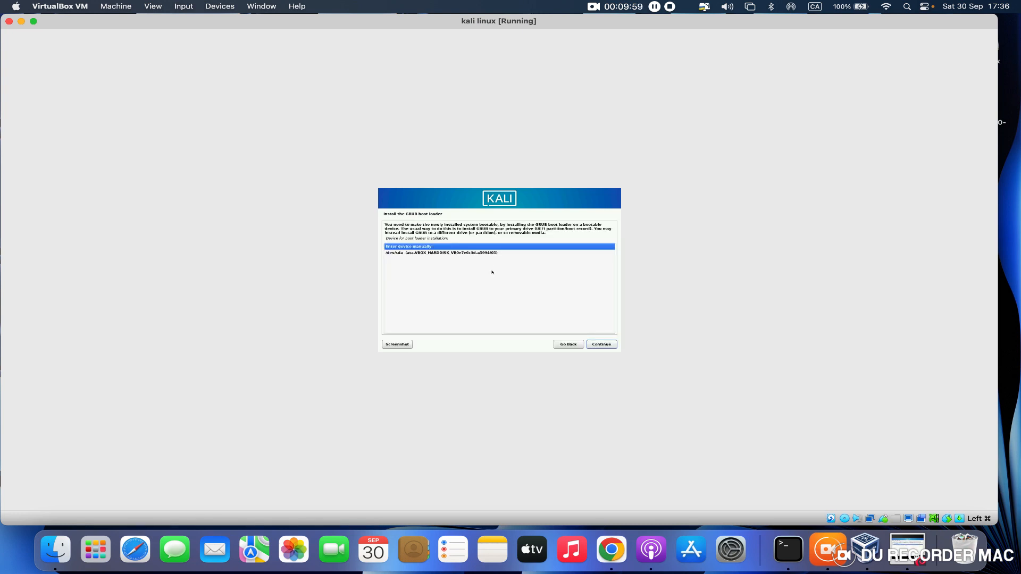
pyautogui.click(490, 253)
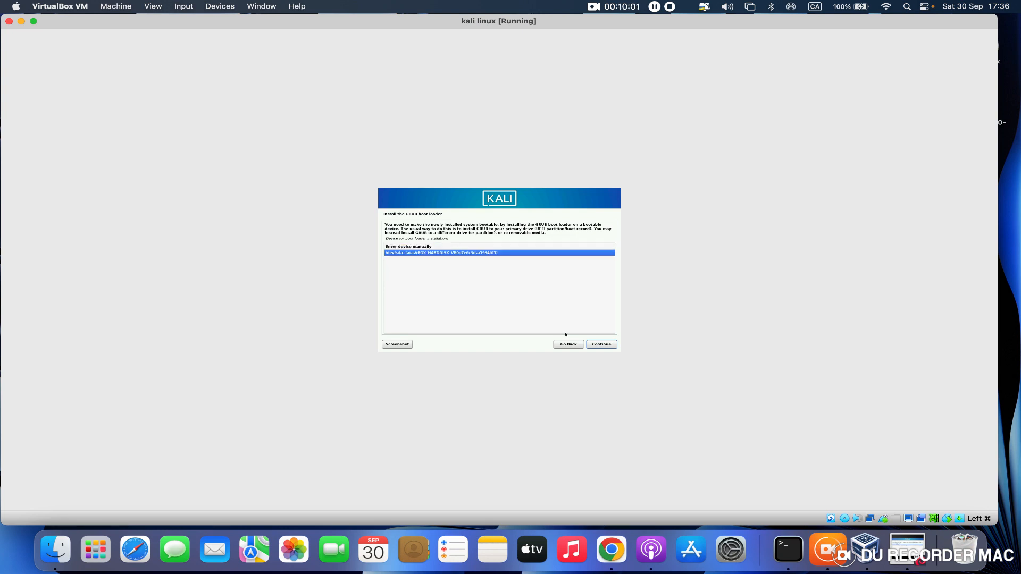
pyautogui.click(602, 345)
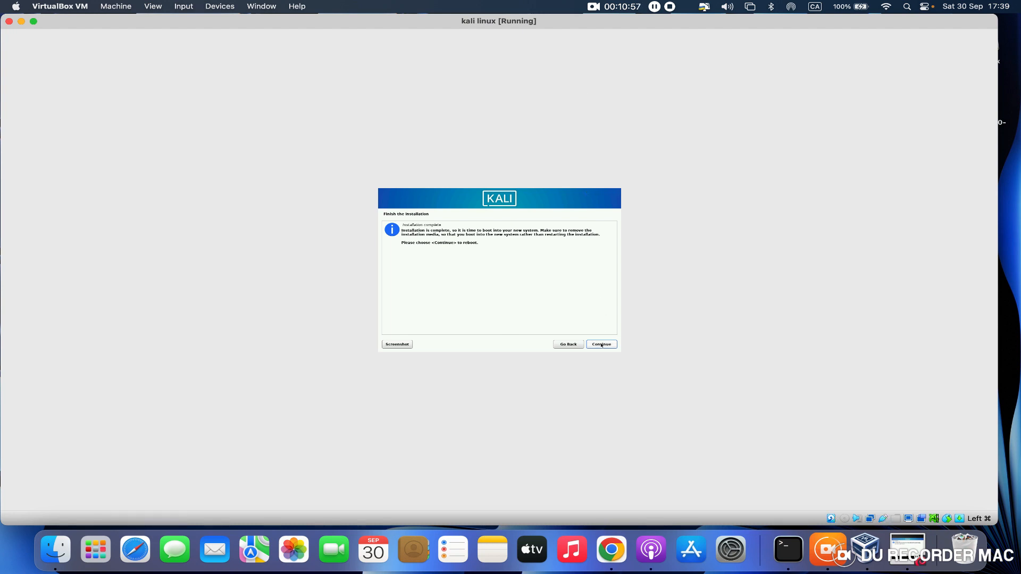
# - Finish the installation by rebooting into the new system, and switch the virtual machine to full-screen mode
pyautogui.click(602, 344)
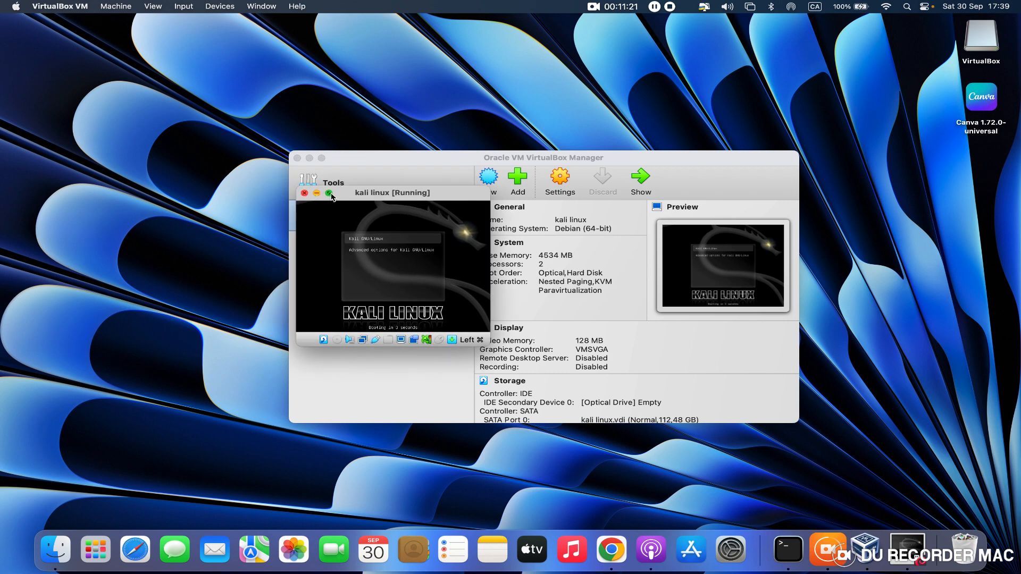
pyautogui.click(329, 193)
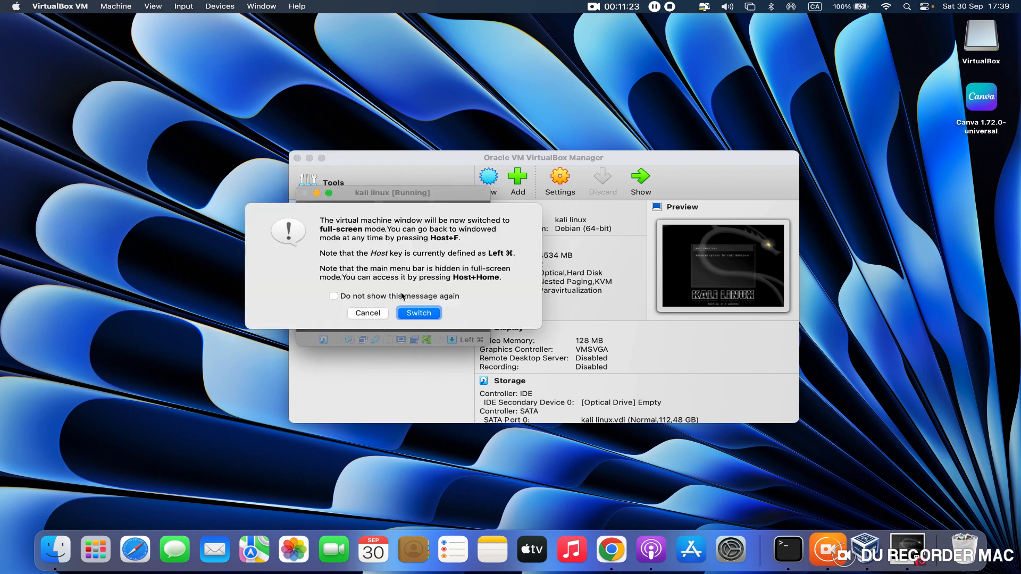
pyautogui.click(410, 313)
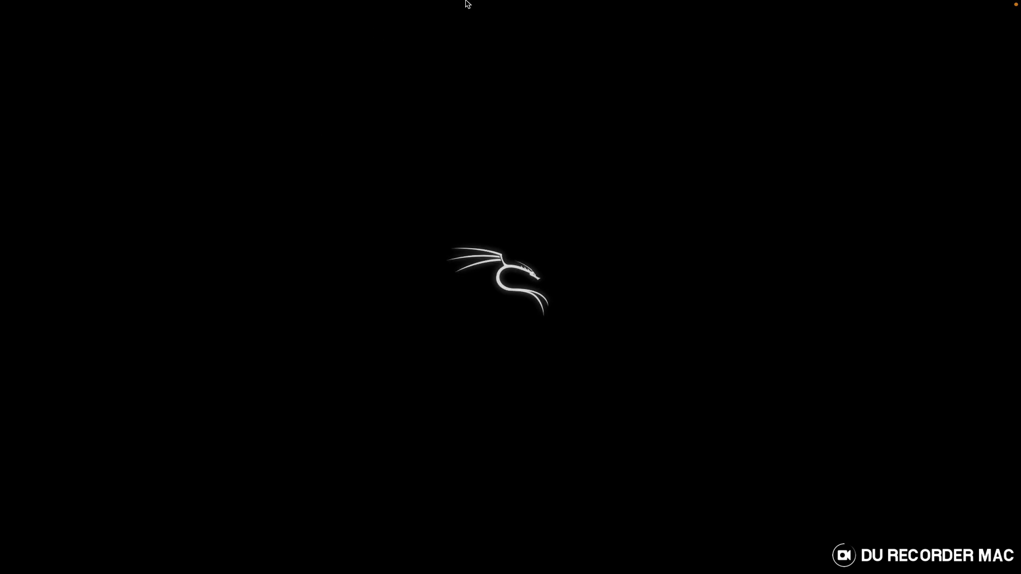
pyautogui.moveTo(466, 2)
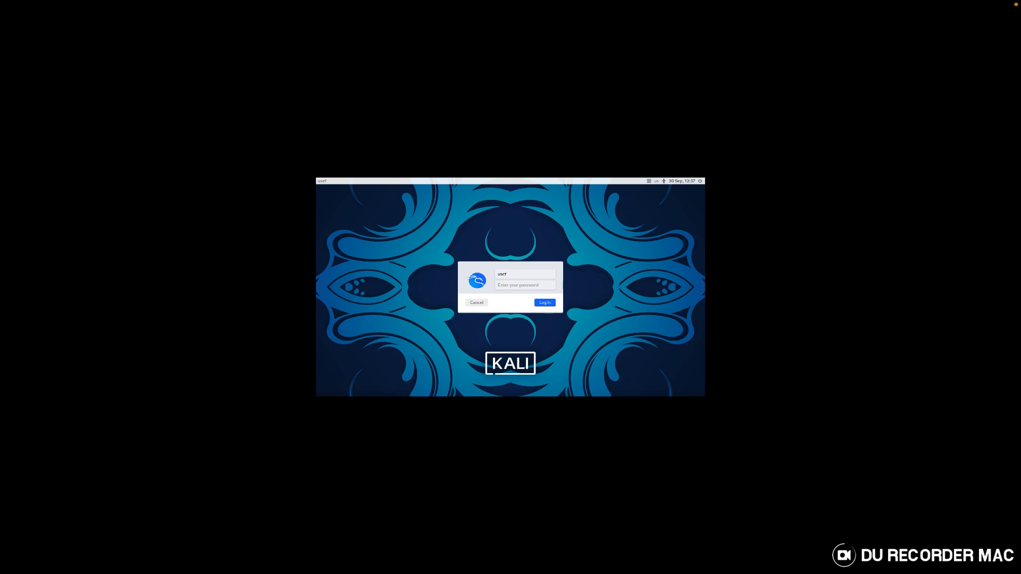
# - Log in to the Kali desktop with the user account's password
pyautogui.press('Tab')
pyautogui.write('•••')
pyautogui.press('Return')
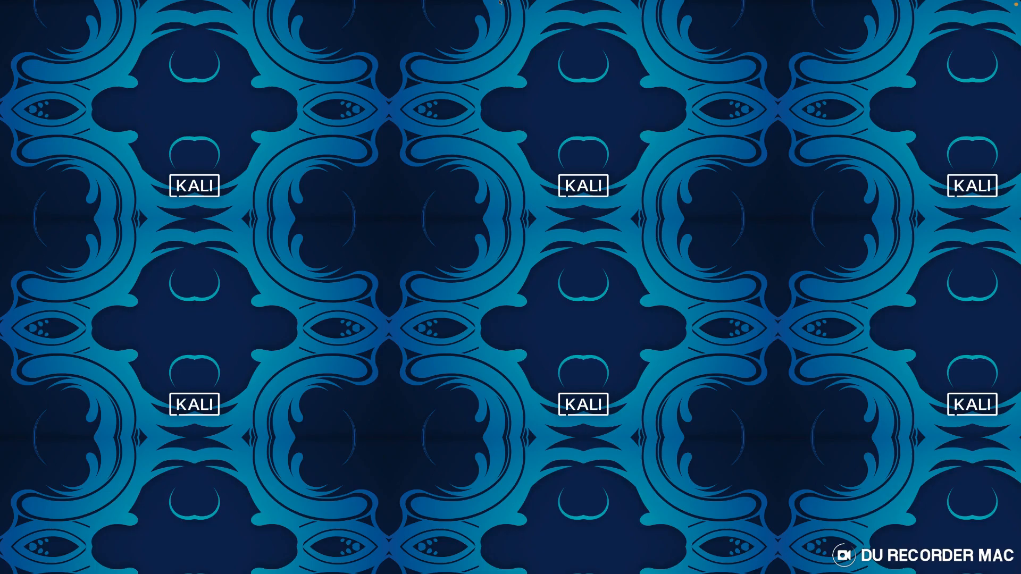
pyautogui.moveTo(347, 2)
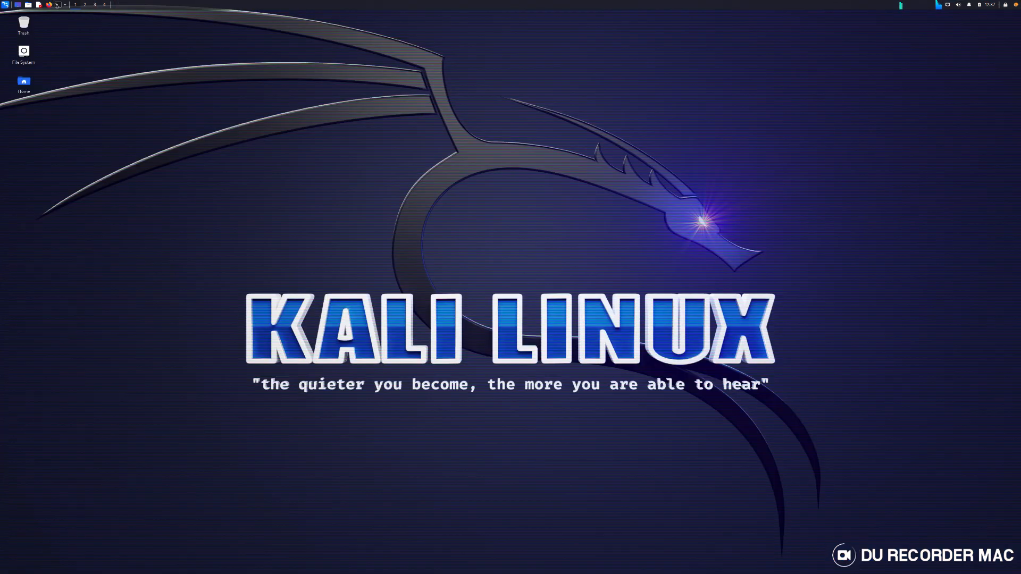
# - Open a terminal on the Kali desktop and take the virtual machine out of full-screen mode
pyautogui.click(58, 5)
pyautogui.click(65, 4)
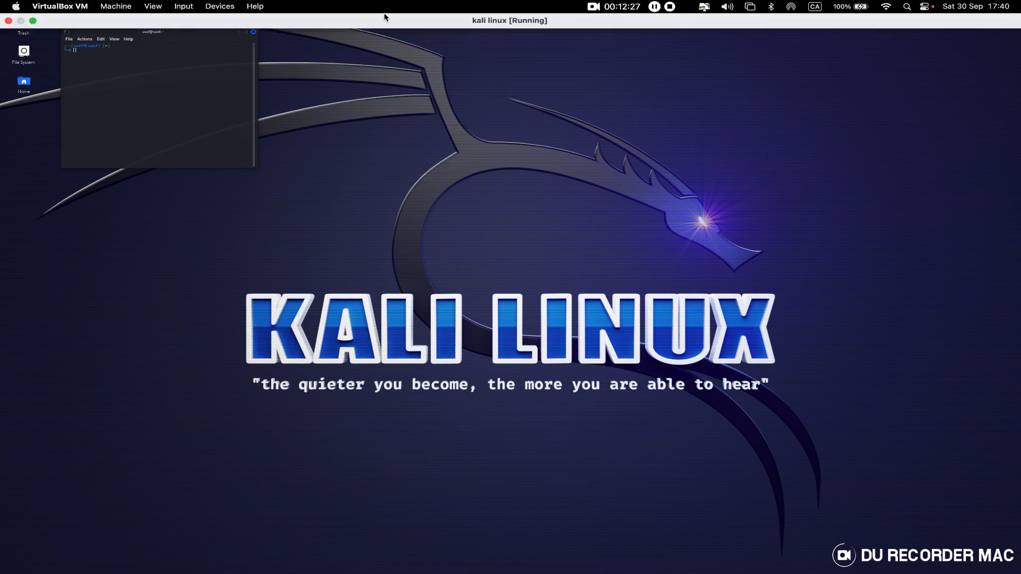
pyautogui.click(33, 21)
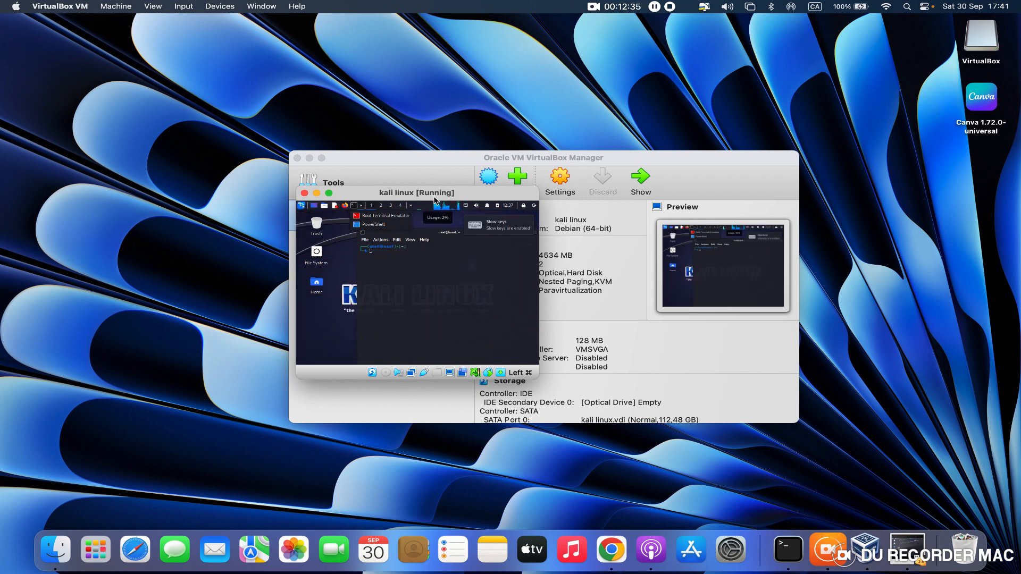
# - Reposition the running virtual machine window and try different widths for it
pyautogui.moveTo(393, 195); pyautogui.dragTo(387, 248)
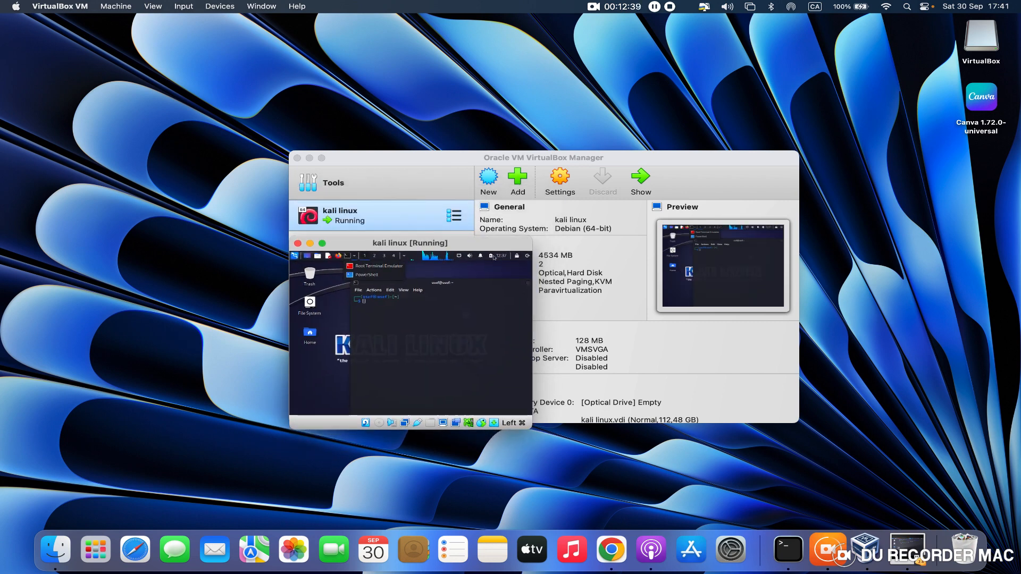
pyautogui.moveTo(532, 263); pyautogui.dragTo(1002, 283)
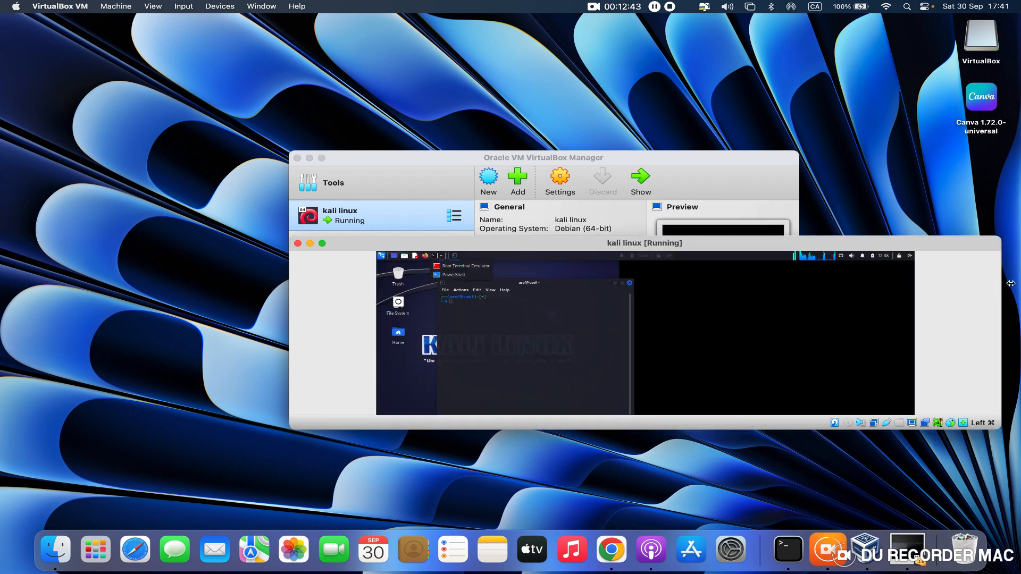
pyautogui.moveTo(432, 300); pyautogui.dragTo(292, 323)
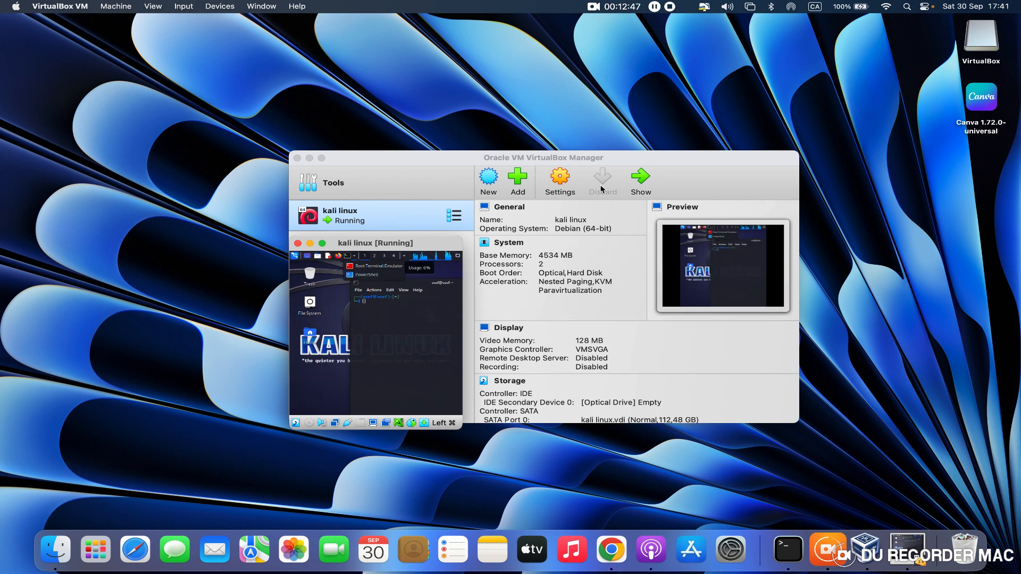
# - Bring the VirtualBox Manager forward, pull the virtual machine window clear of it and minimize the Manager
pyautogui.click(633, 189)
pyautogui.click(638, 180)
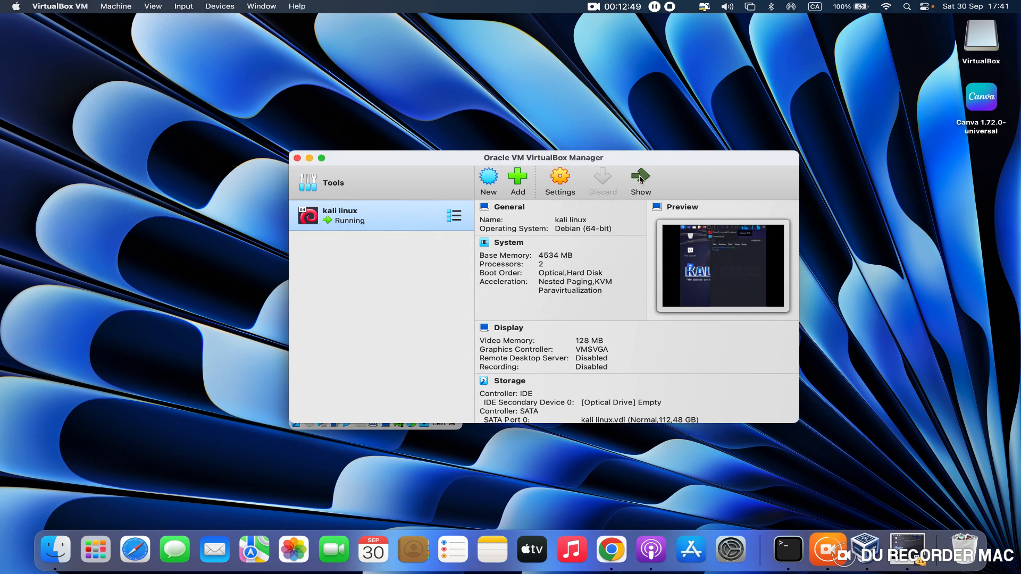
pyautogui.moveTo(458, 243); pyautogui.dragTo(663, 91)
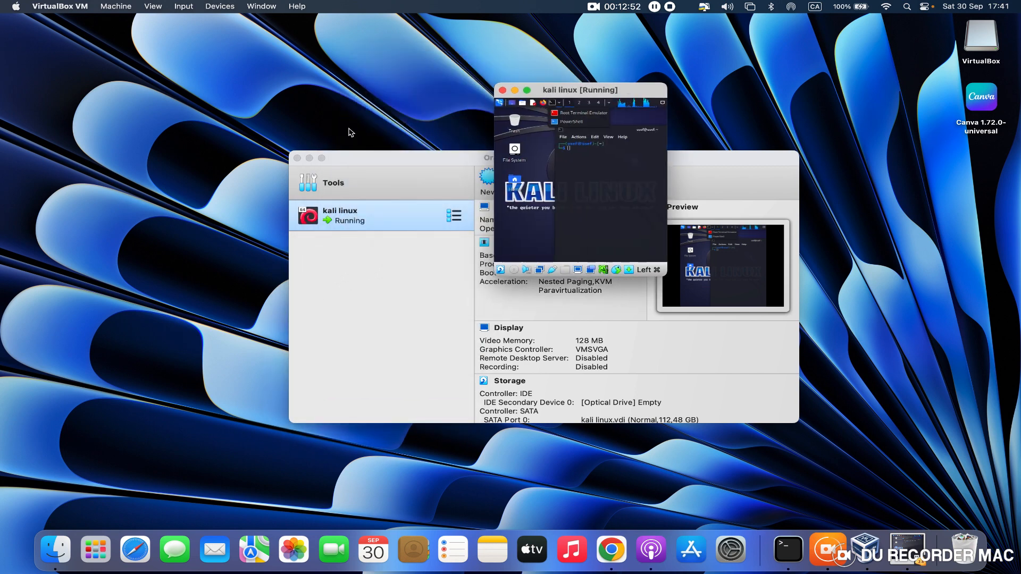
pyautogui.click(309, 159)
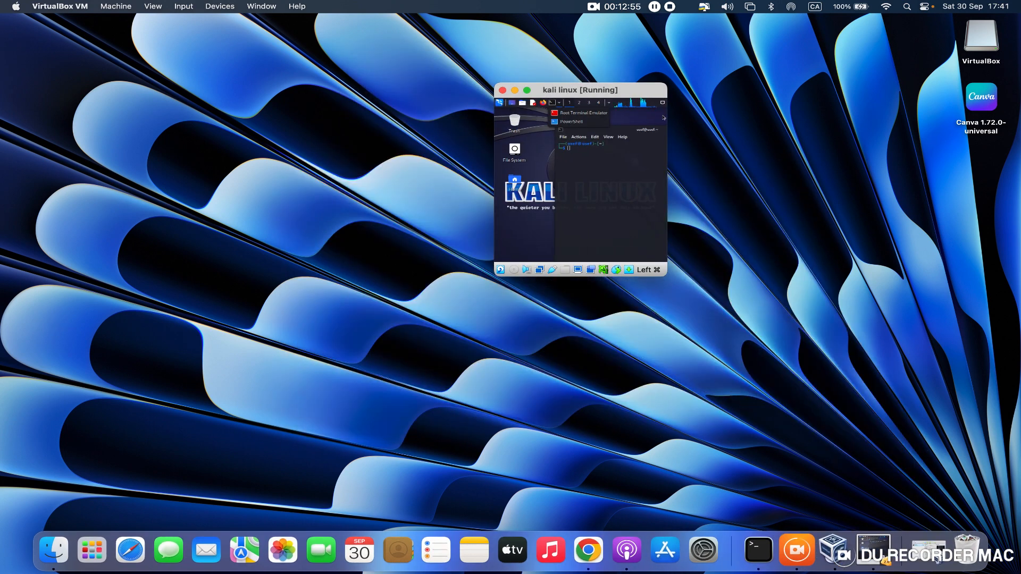
# - Enlarge the Kali virtual machine window until it nearly fills the Mac screen, and minimize it
pyautogui.moveTo(666, 84); pyautogui.dragTo(1005, 10)
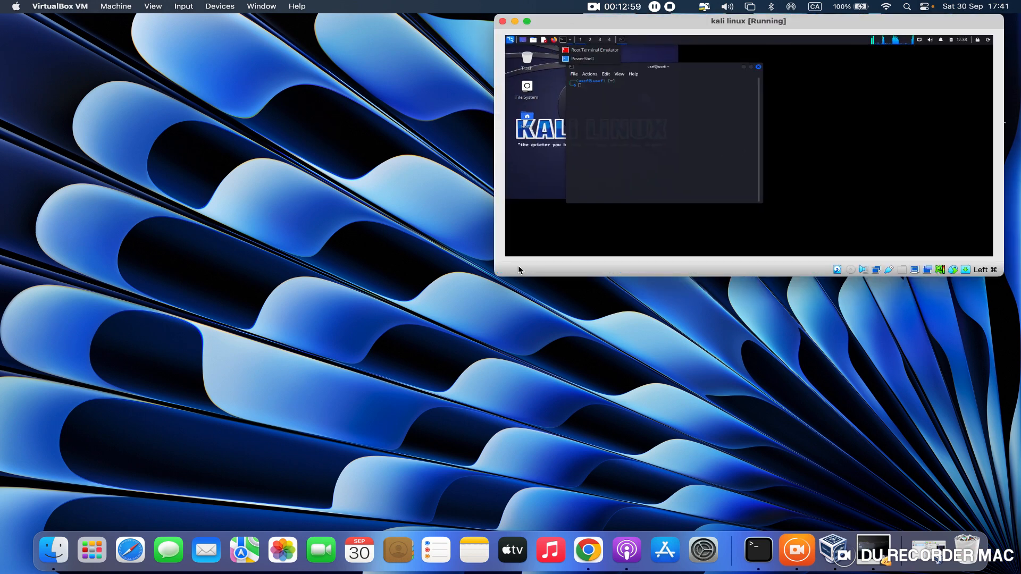
pyautogui.moveTo(497, 273); pyautogui.dragTo(312, 387)
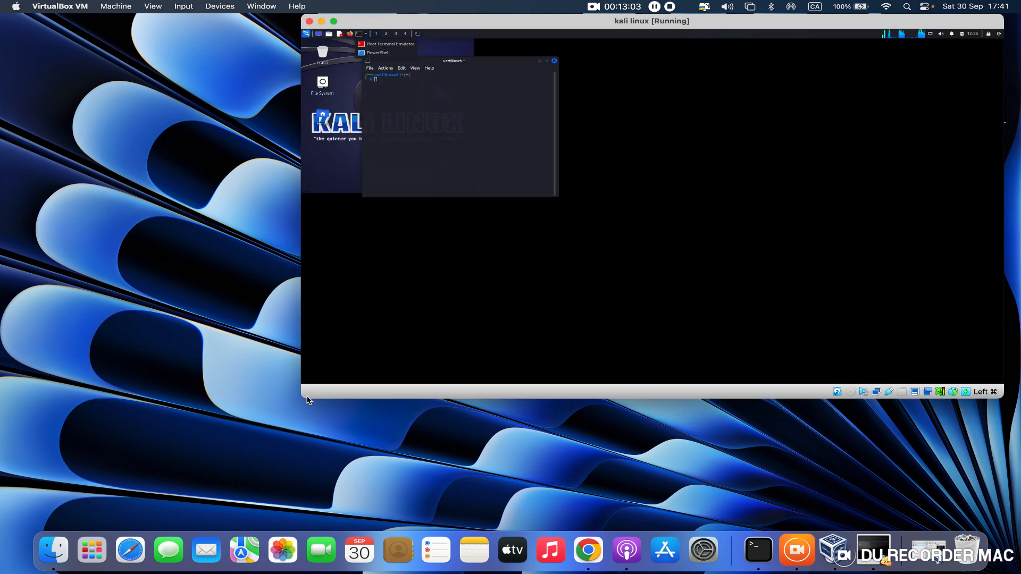
pyautogui.moveTo(303, 398); pyautogui.dragTo(128, 489)
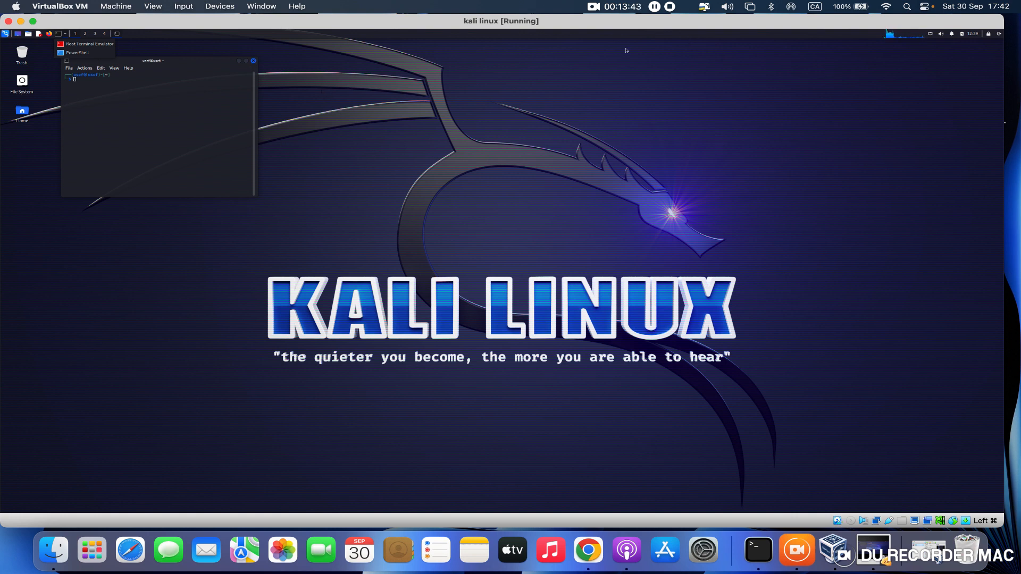
pyautogui.click(21, 21)
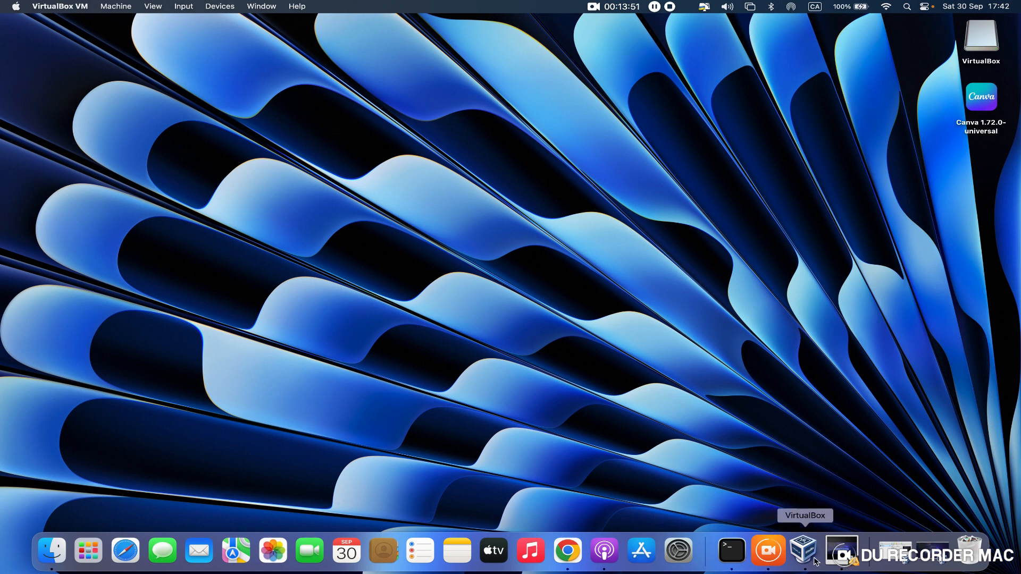
# - Switch to Safari, search the web for "virtuqlbox" and show the results in full screen
pyautogui.click(125, 552)
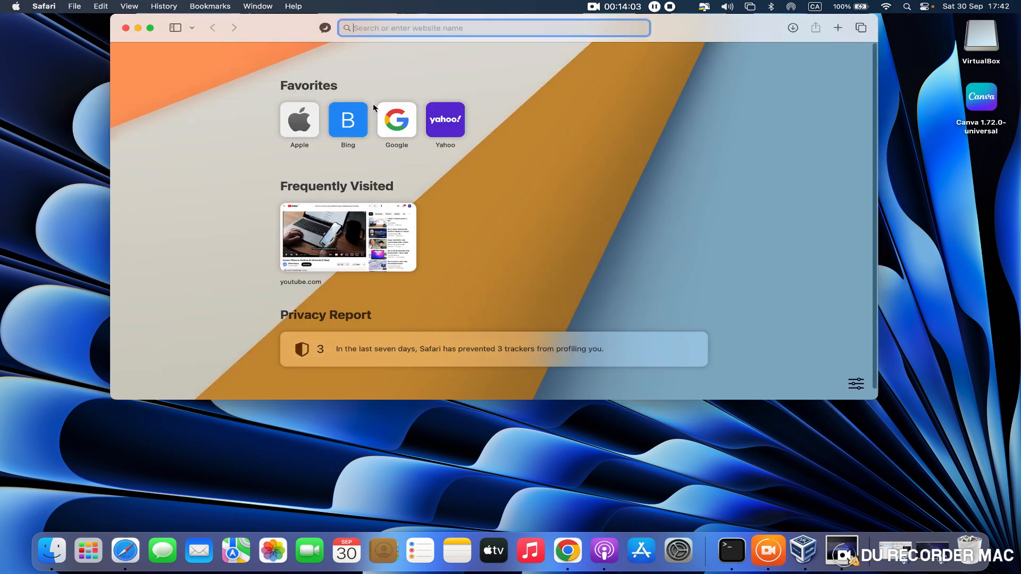
pyautogui.write('vir')
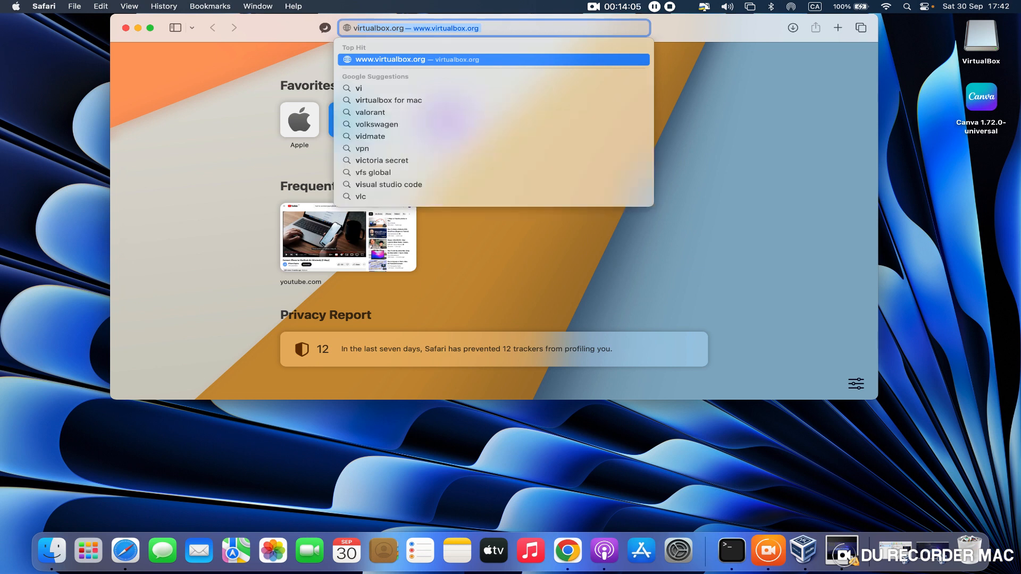
pyautogui.write('tuql')
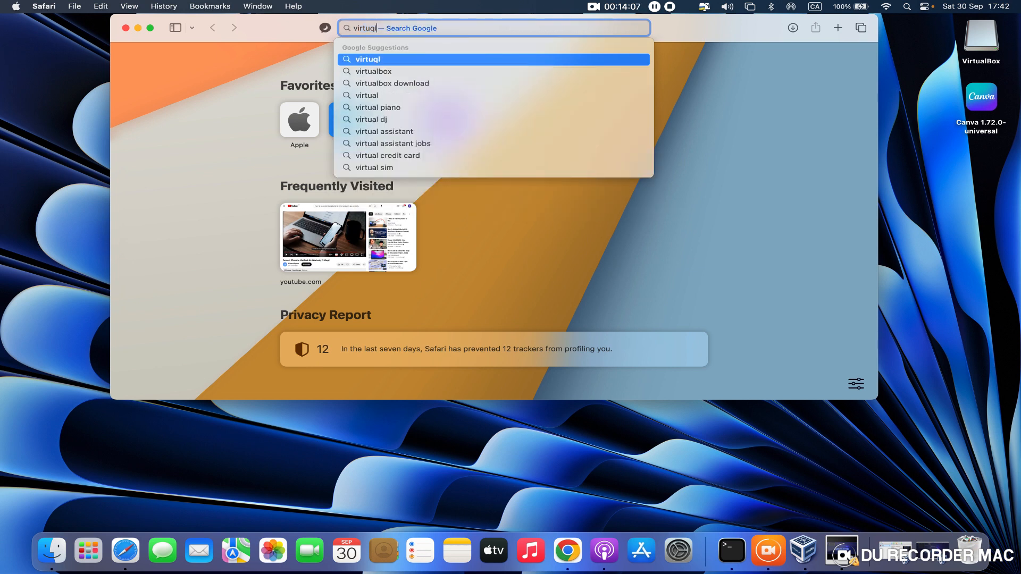
pyautogui.write('box')
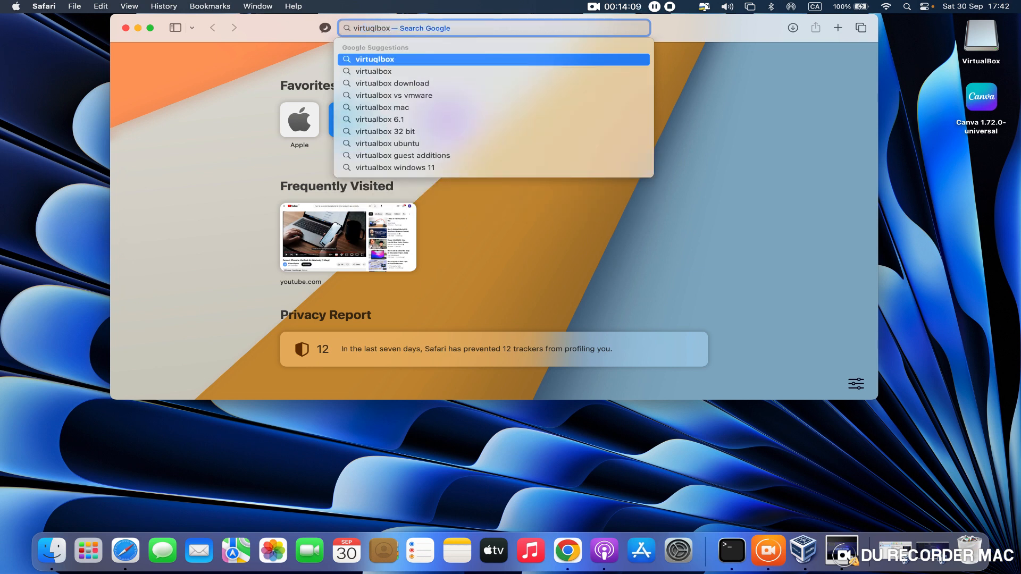
pyautogui.press('Return')
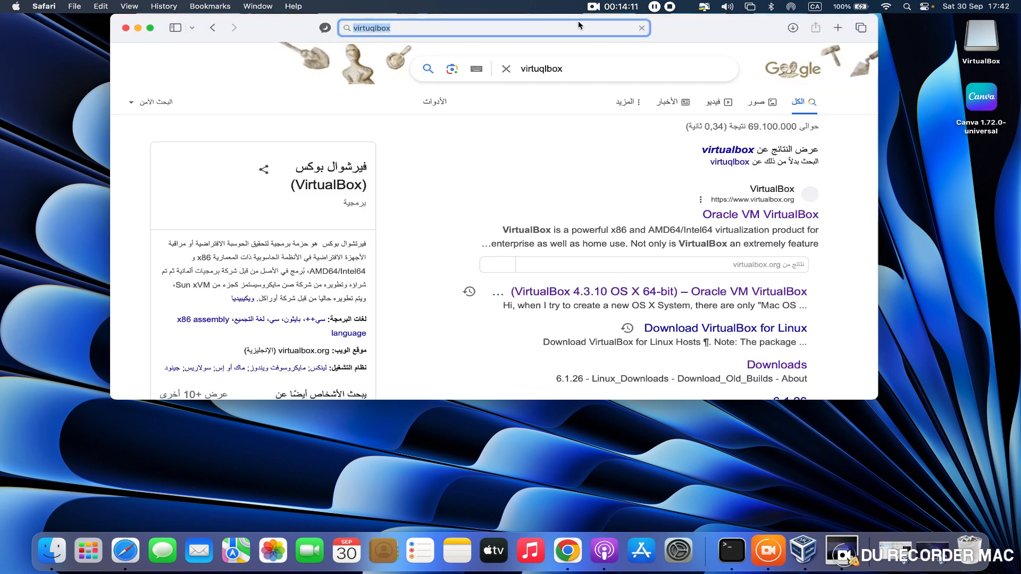
pyautogui.click(150, 28)
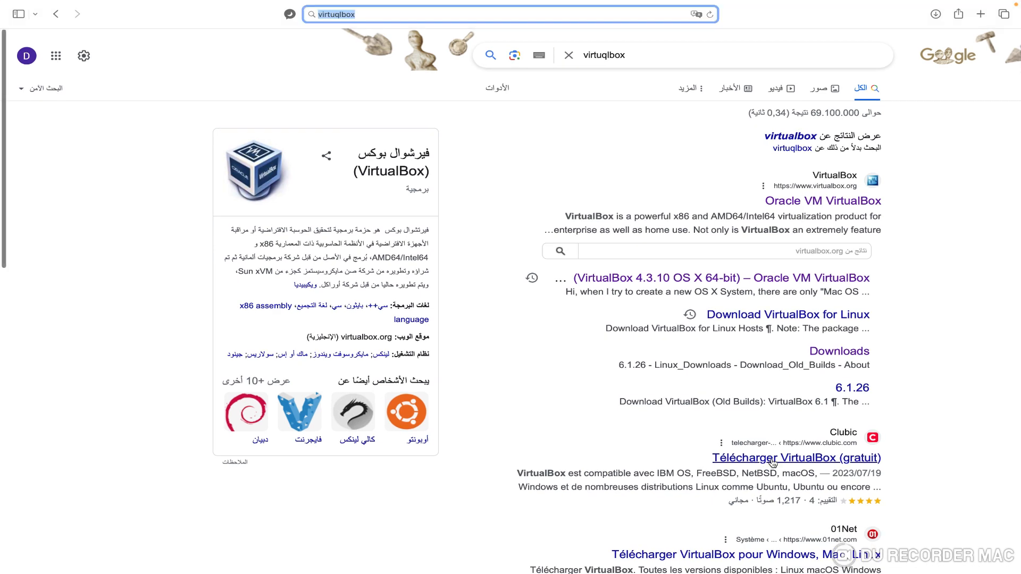
# - View Clubic's VirtualBox download page from the search results and close the browser window
pyautogui.click(774, 460)
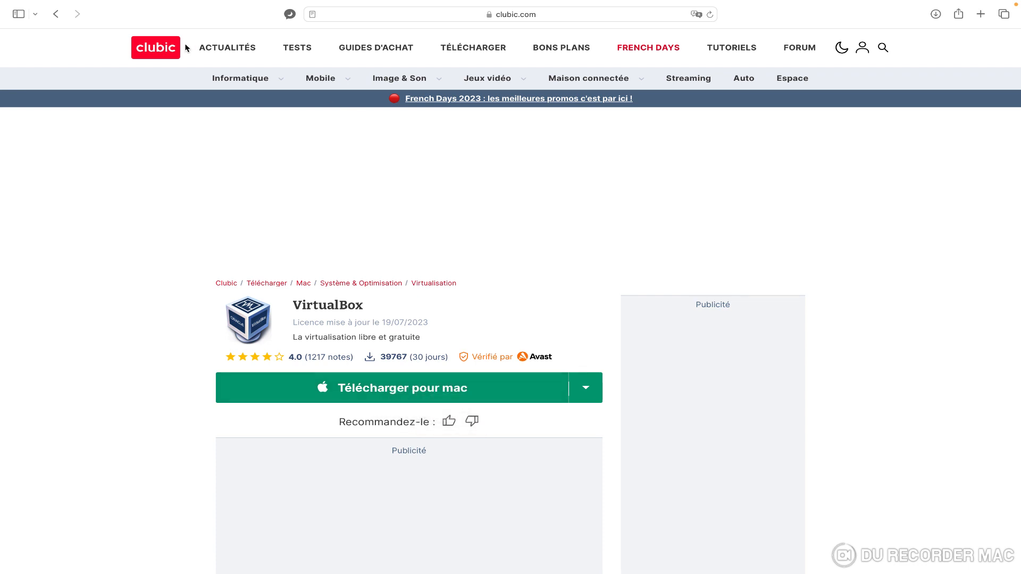
pyautogui.click(56, 22)
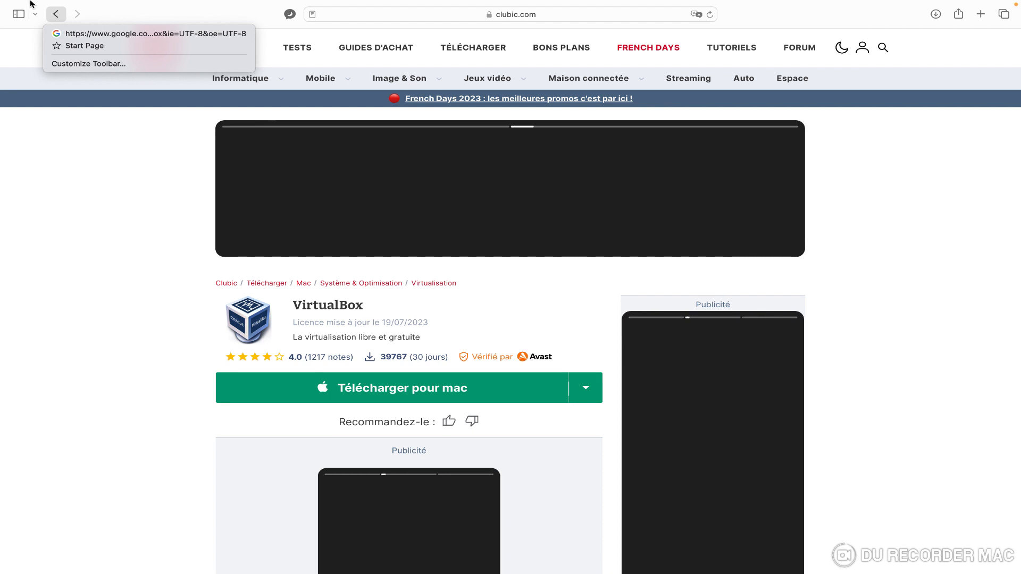
pyautogui.click(209, 19)
pyautogui.moveTo(46, 3)
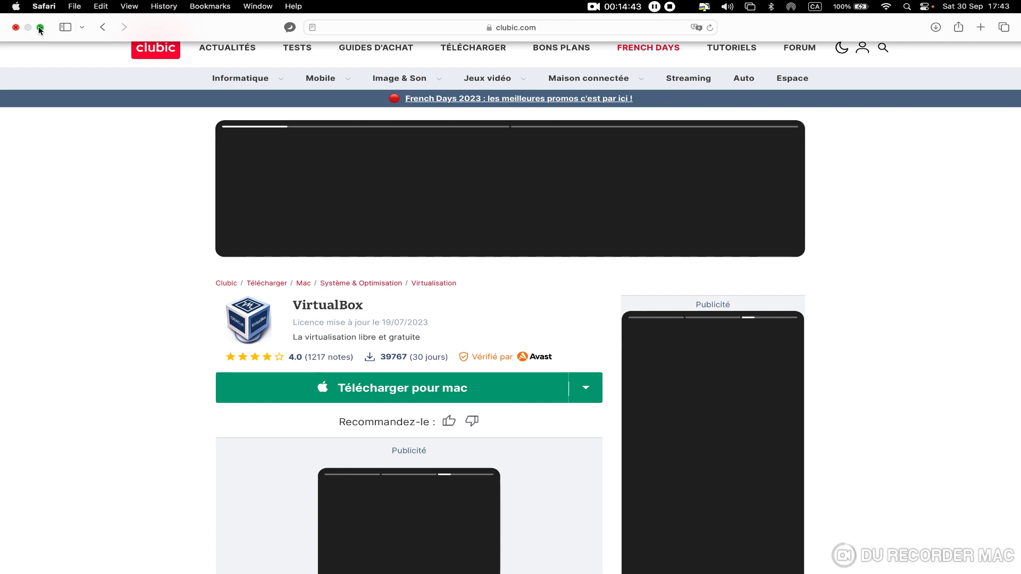
pyautogui.click(16, 29)
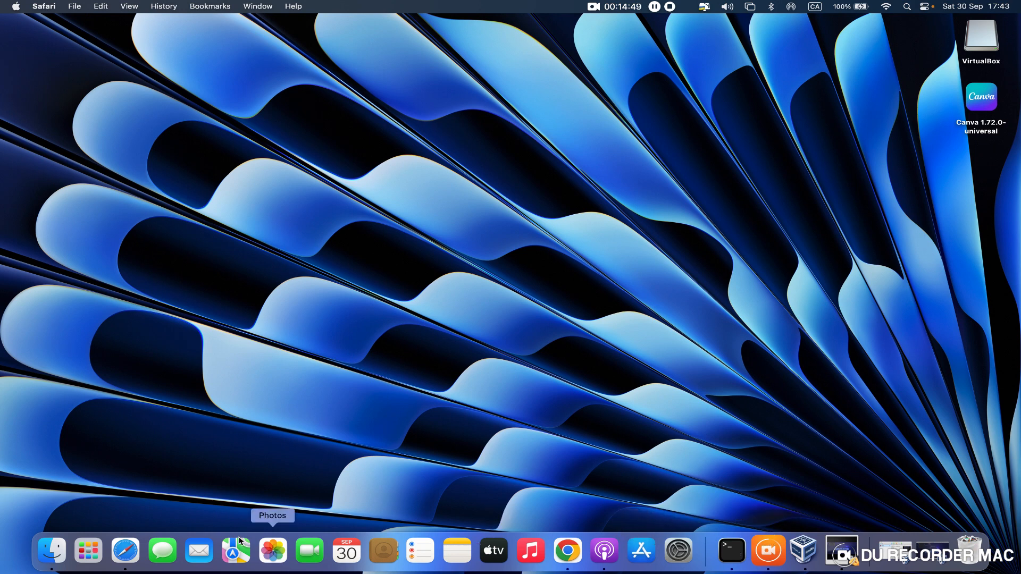
# - Open a new Safari window, go to kali.org and show the site in full screen
pyautogui.click(125, 551)
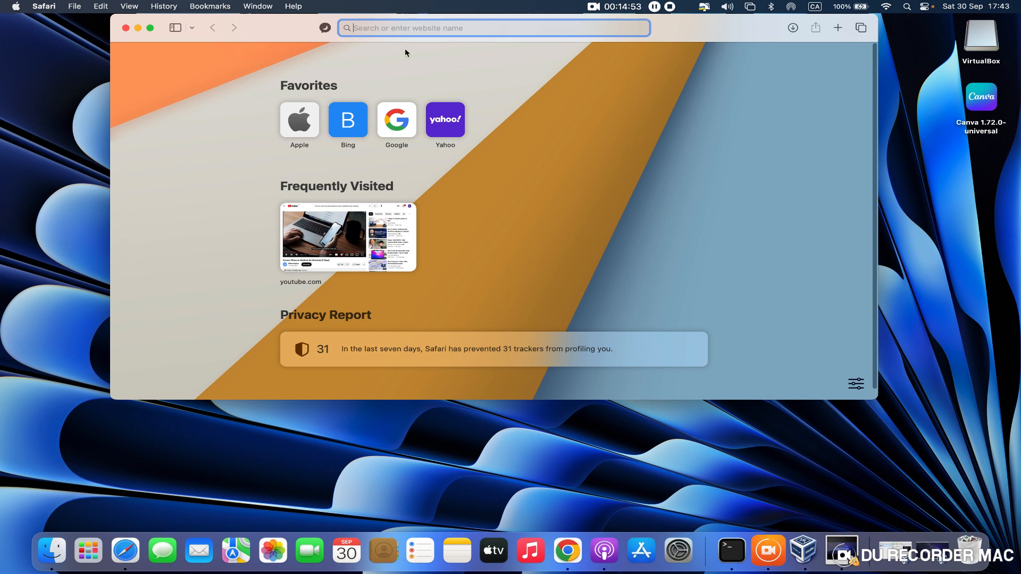
pyautogui.write('ka')
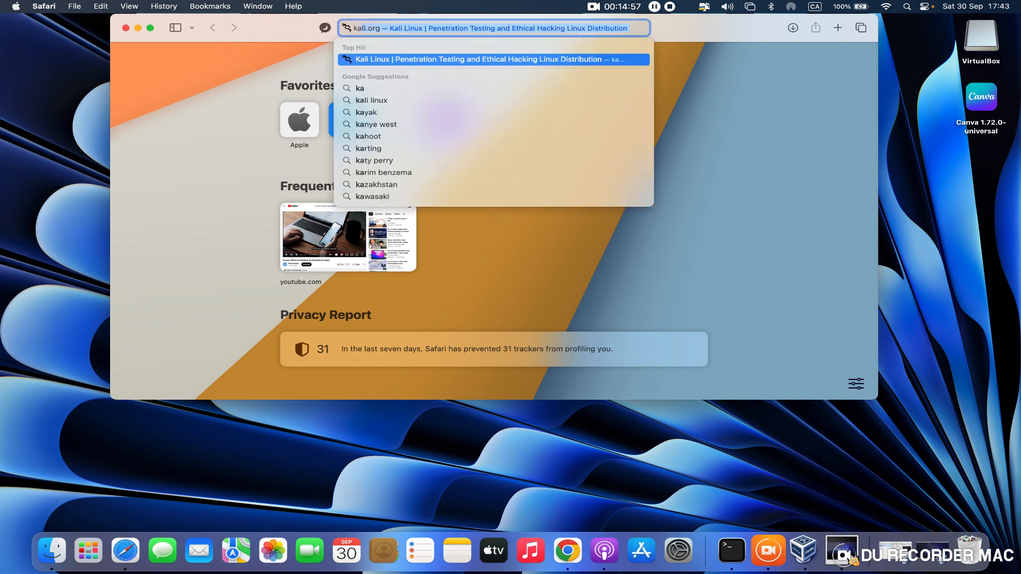
pyautogui.write('li.org/')
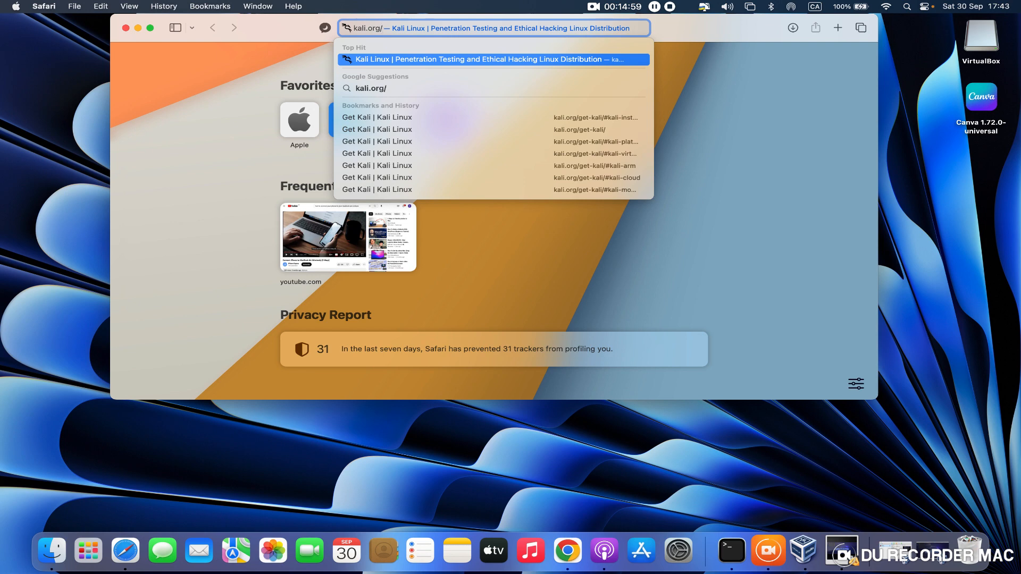
pyautogui.press('Return')
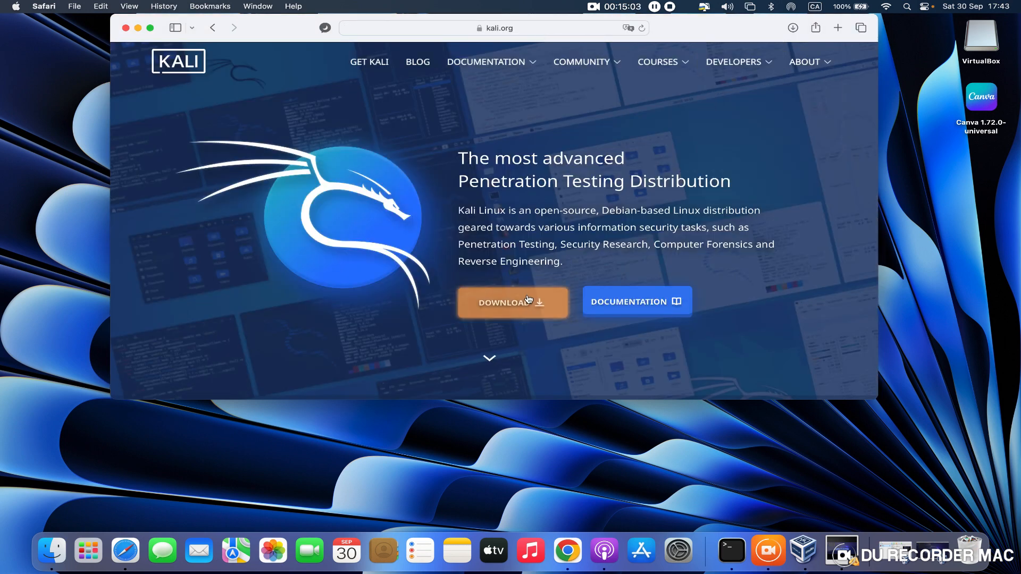
pyautogui.click(151, 28)
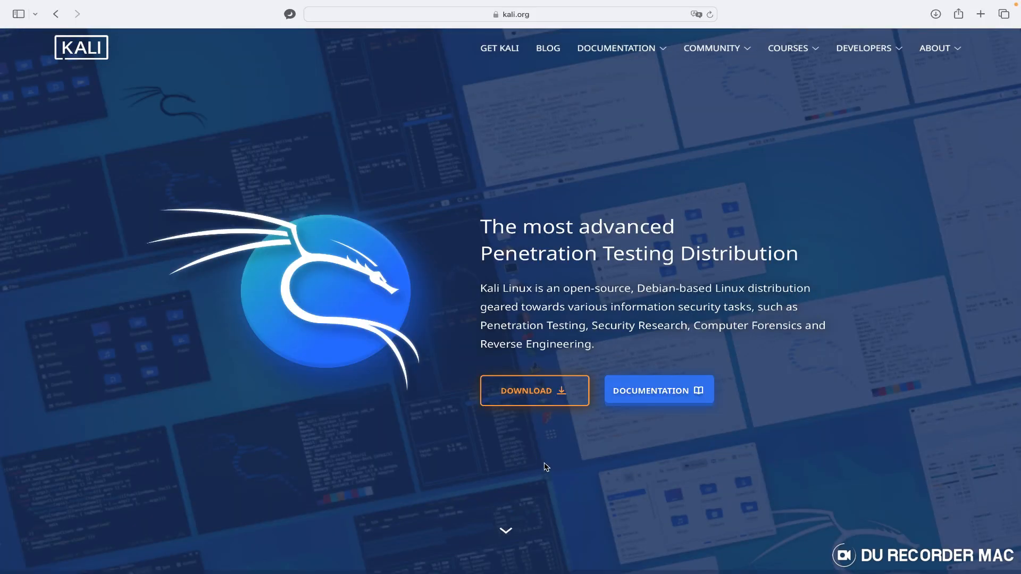
# - Start downloading the recommended 64-bit Kali Linux 2023.3 Installer image from the site's download page
pyautogui.click(552, 403)
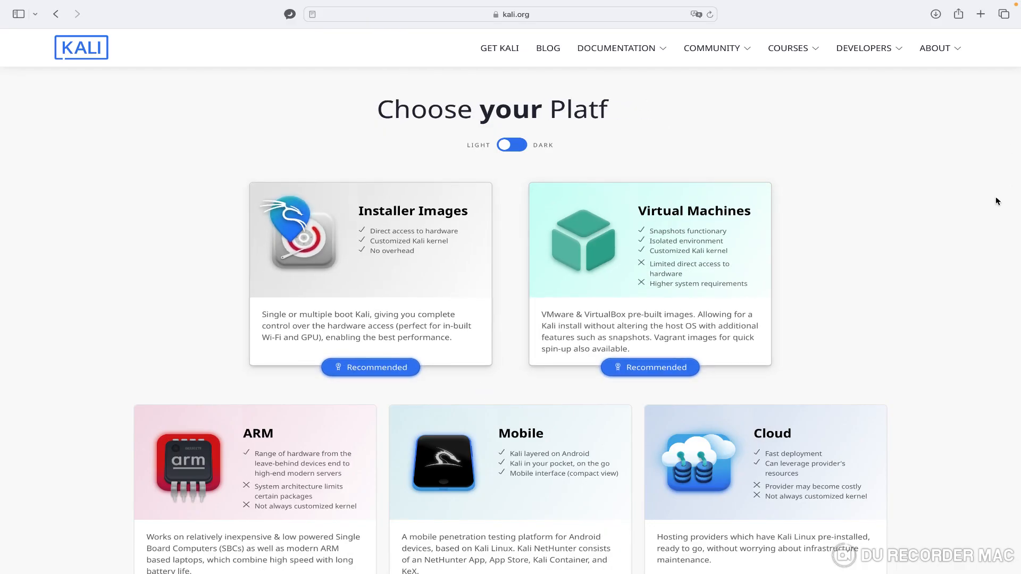
pyautogui.scroll(-5, 994, 200)
pyautogui.scroll(-15, 996, 201)
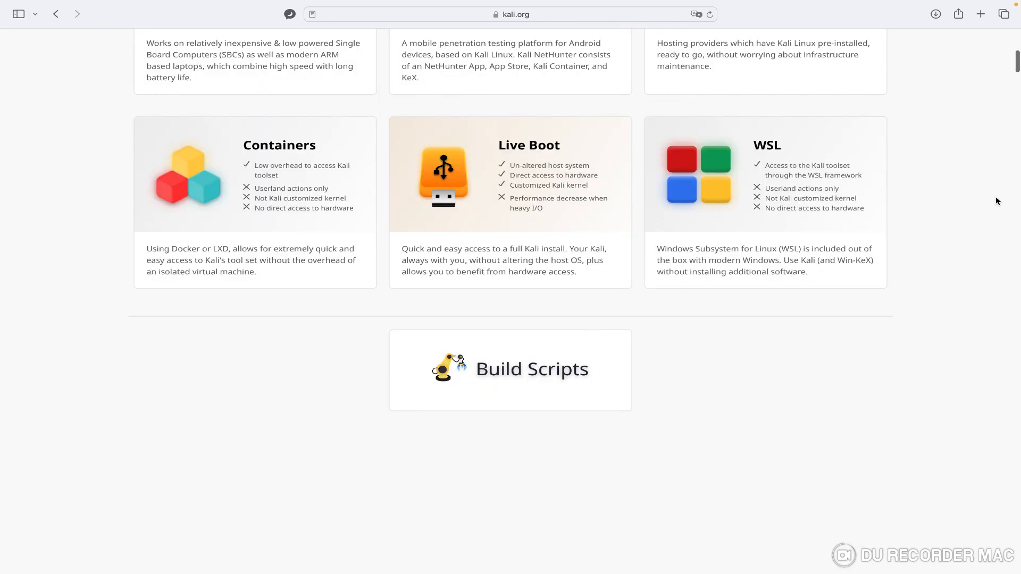
pyautogui.scroll(-5, 996, 200)
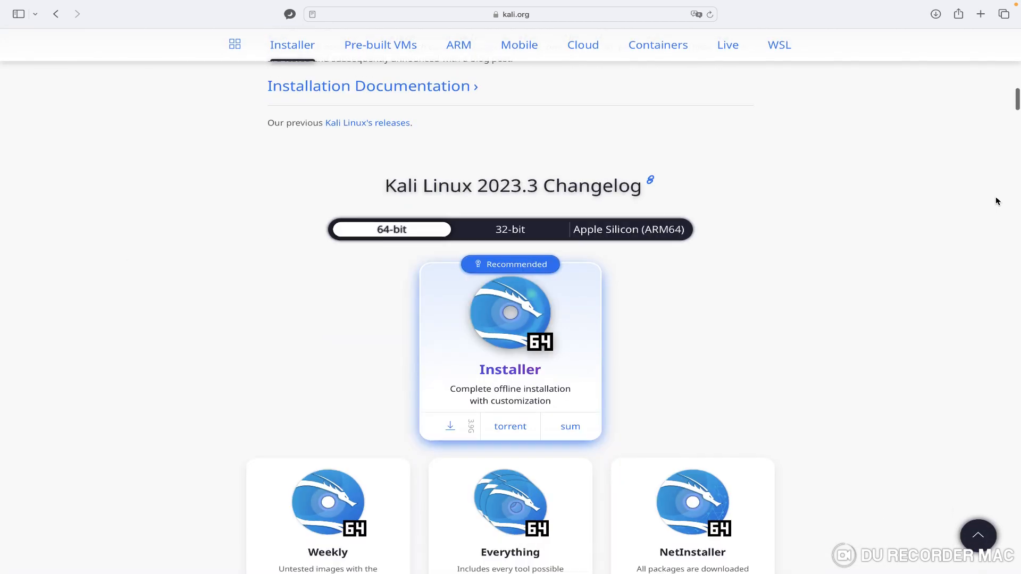
pyautogui.scroll(-3, 996, 200)
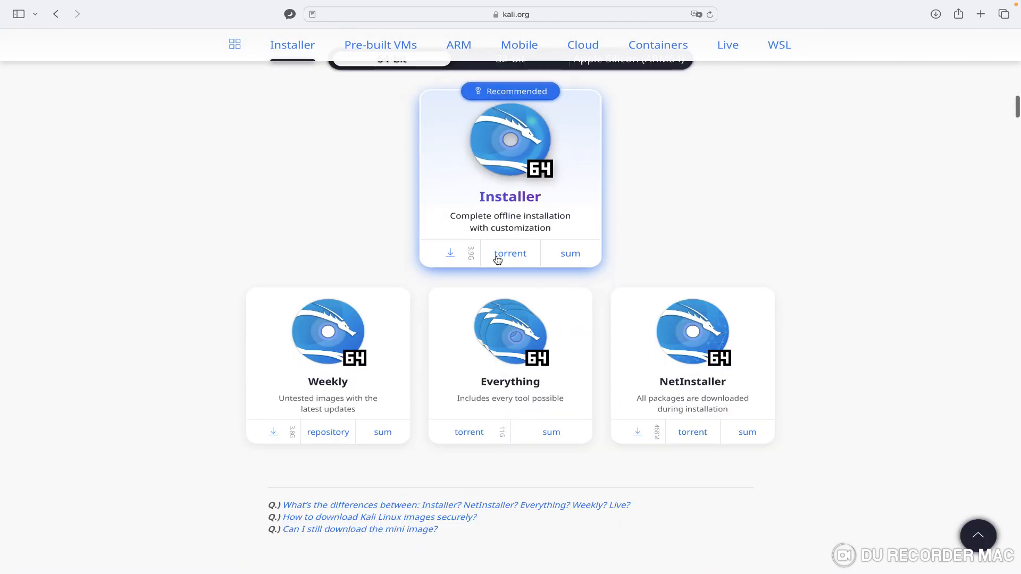
pyautogui.click(451, 255)
pyautogui.click(451, 255)
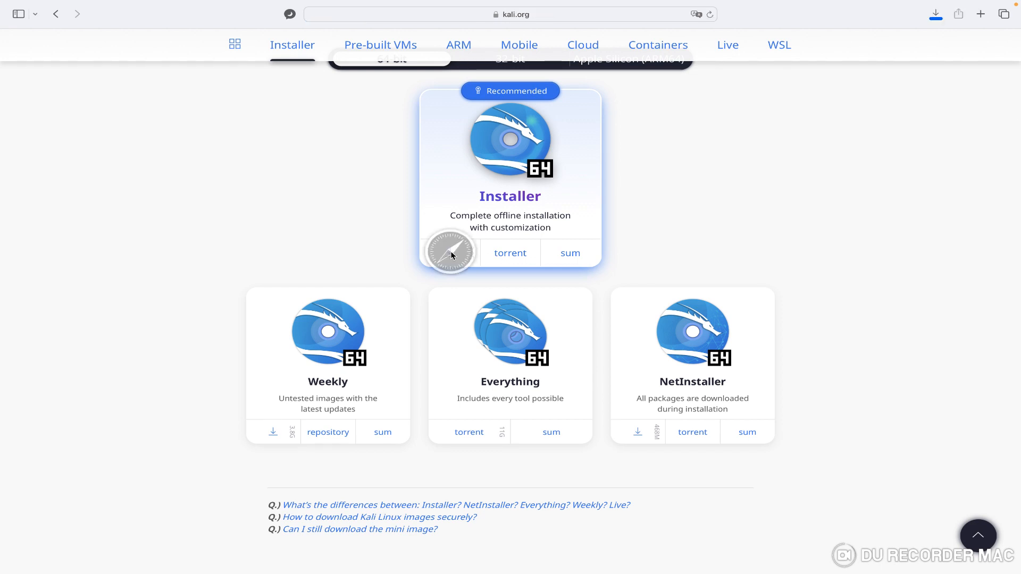
# - Stop the running download of kali-linux-2023.3-installer-amd64.iso and take Safari out of full-screen mode
pyautogui.click(935, 15)
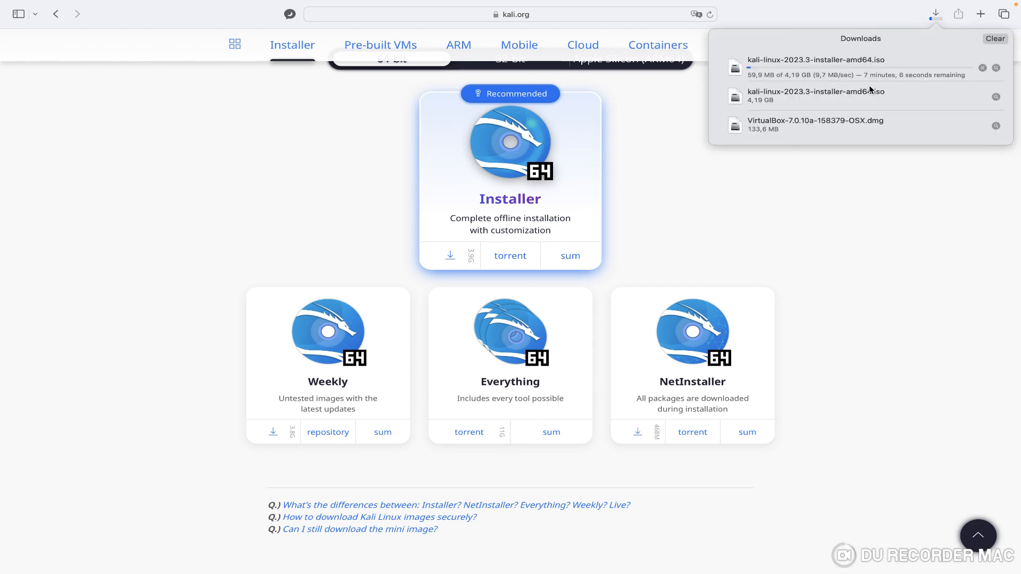
pyautogui.click(982, 68)
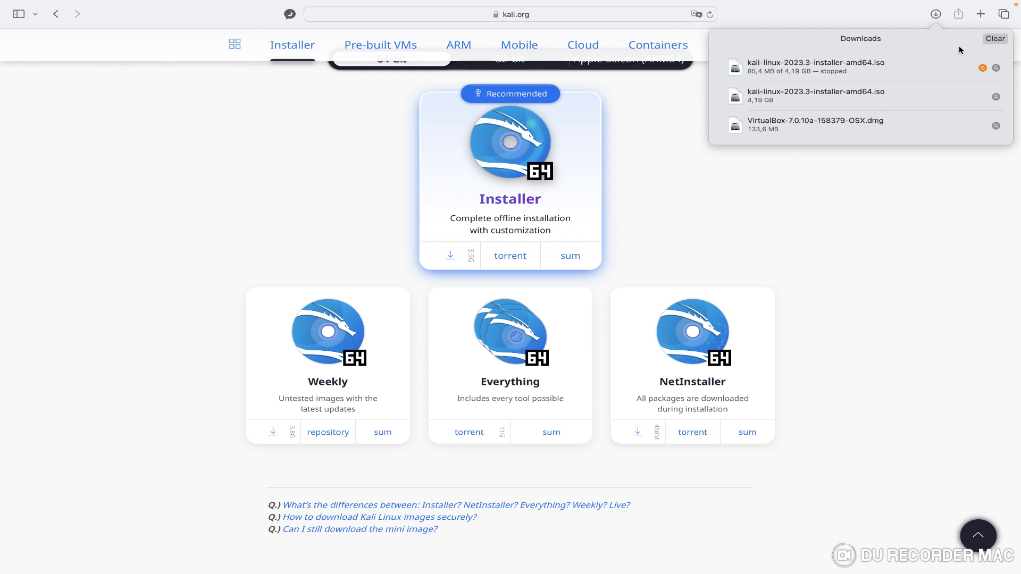
pyautogui.moveTo(760, 4)
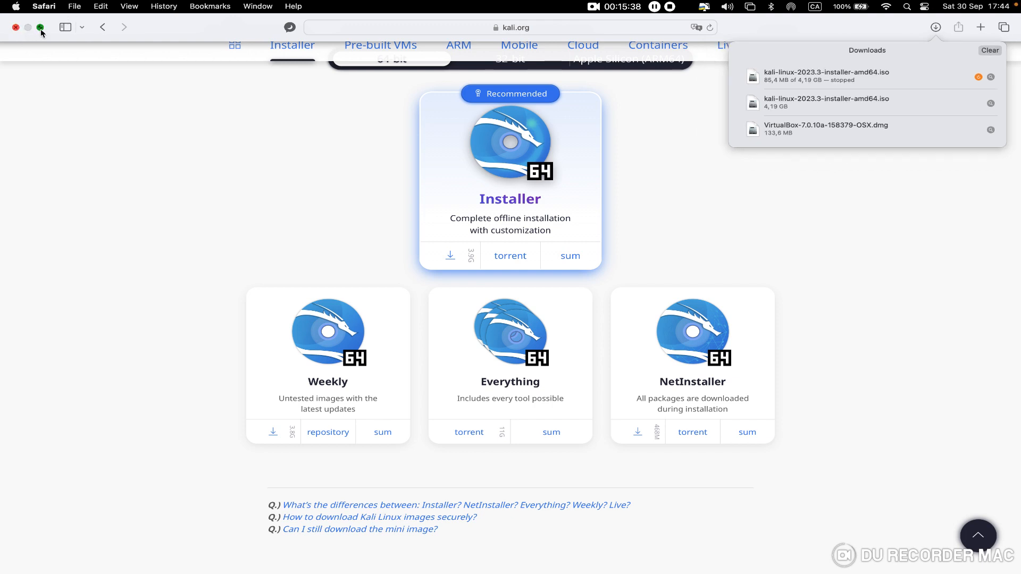
pyautogui.click(40, 28)
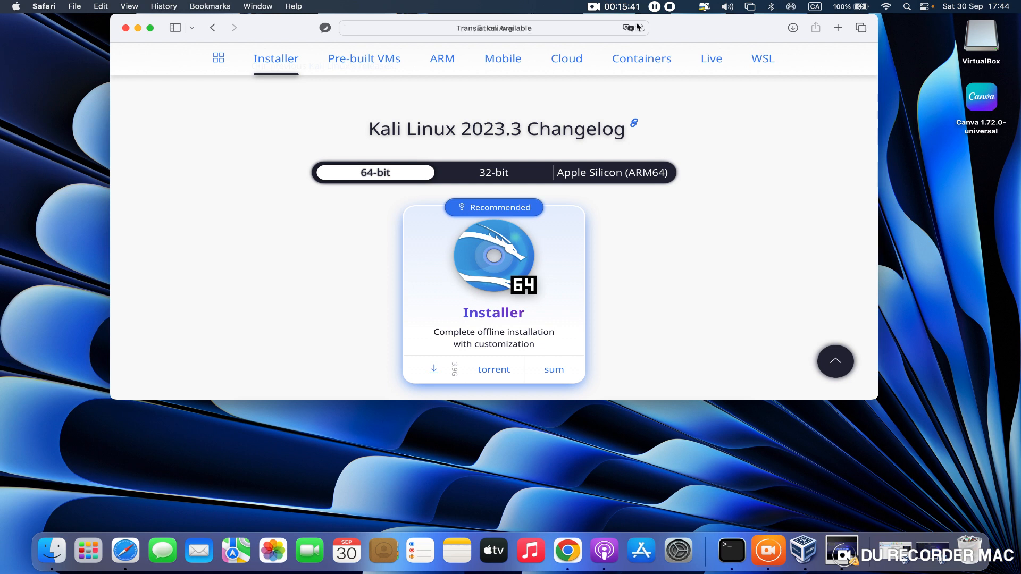